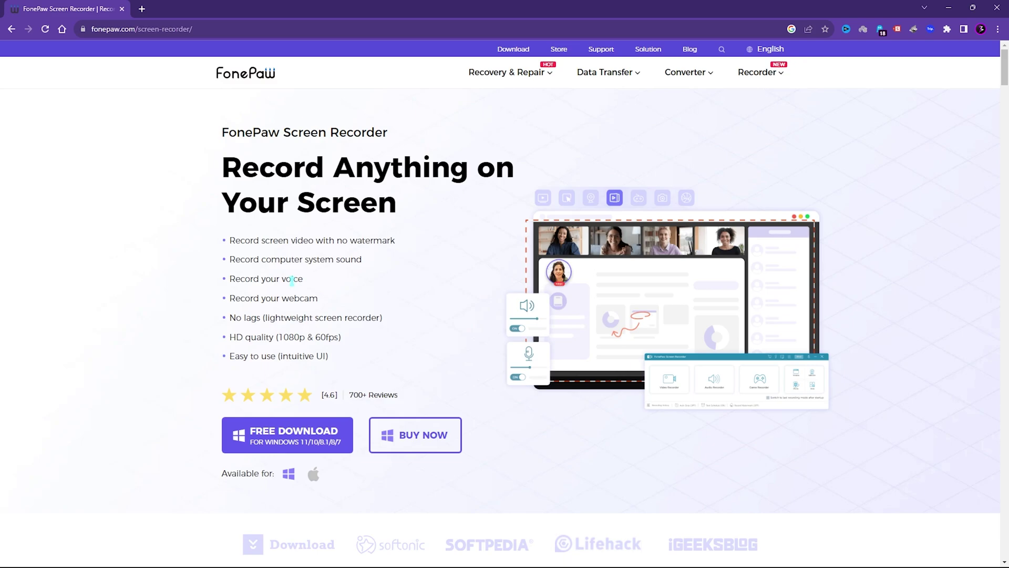
Scroll through the feature sections of the FonePaw Screen Recorder product page.
scroll(364, 280, "down", 6)
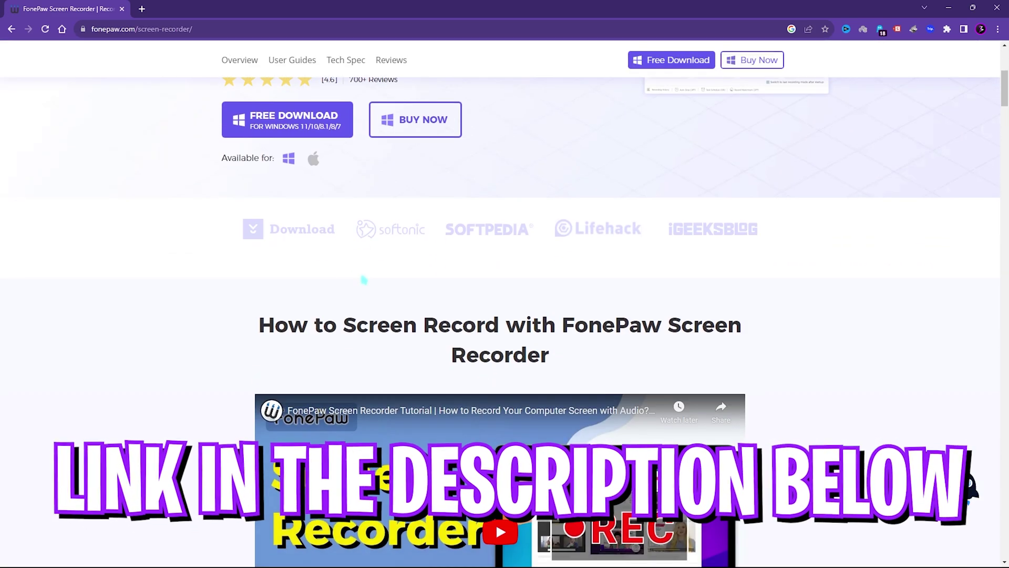
scroll(363, 280, "down", 20)
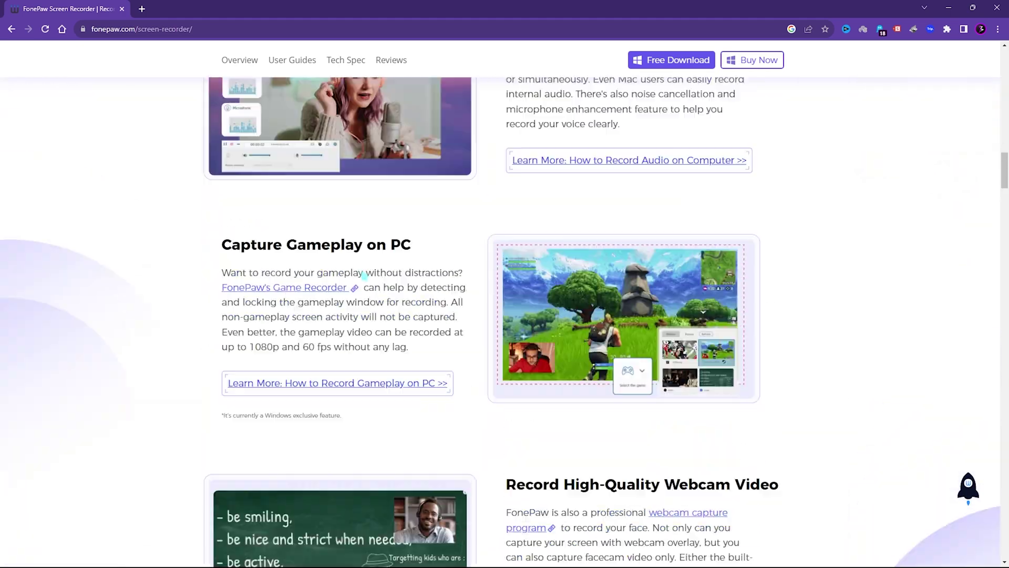
scroll(364, 275, "up", 5)
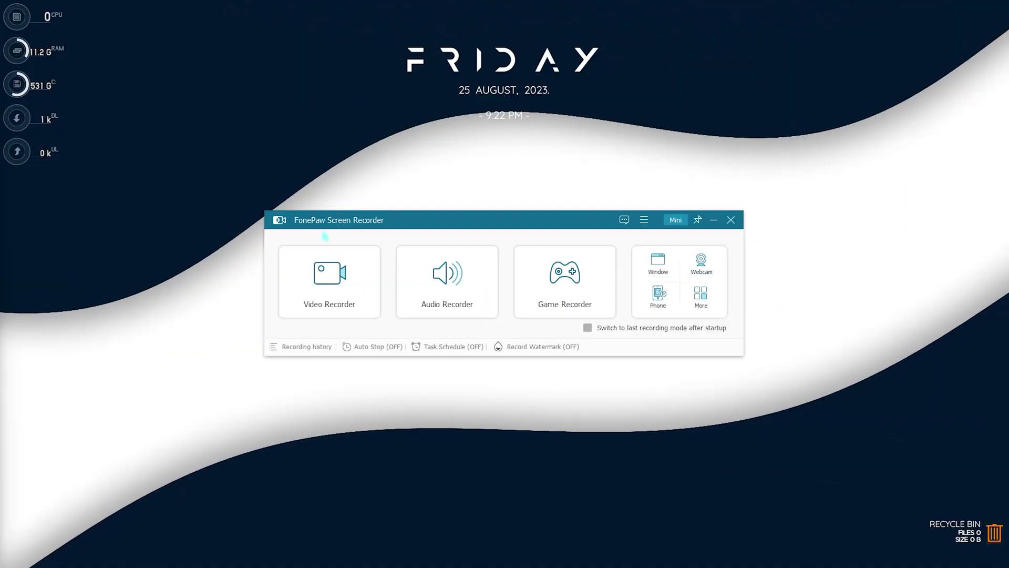
In Video Recorder, try a 1280x720 custom area, then return to full 1920x1080 capture.
left_click(152, 278)
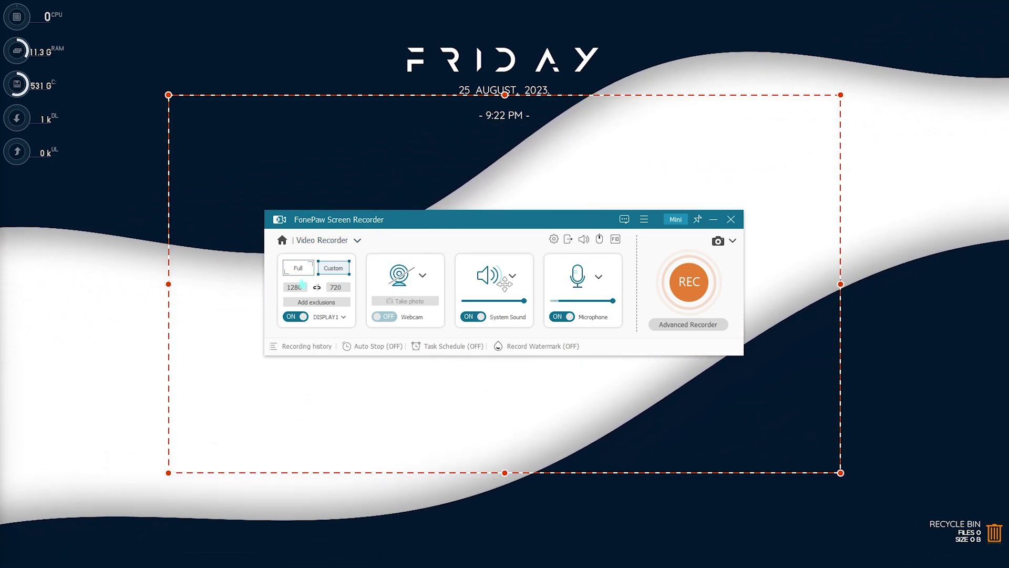
left_click(298, 268)
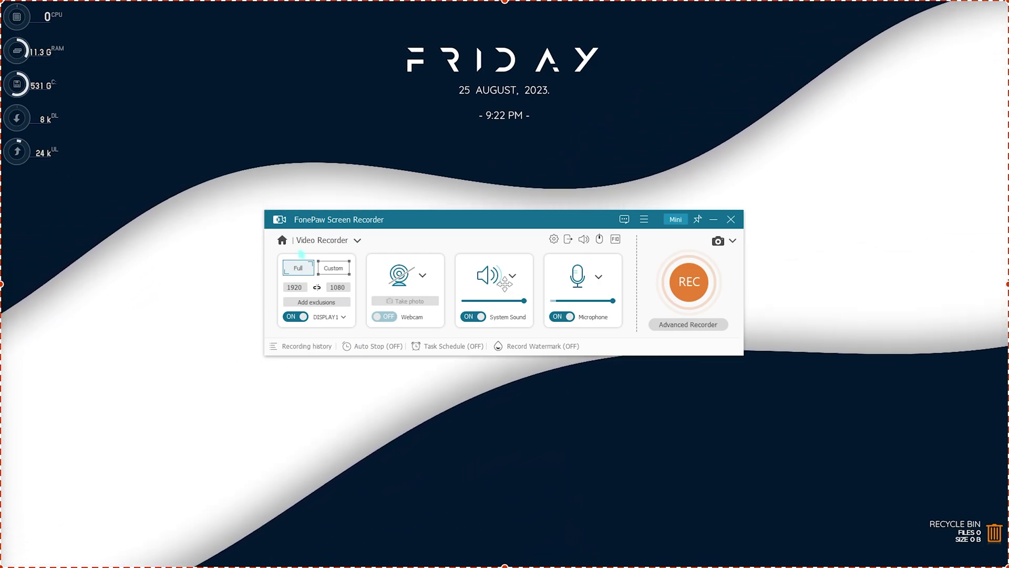
left_click(339, 269)
left_click(359, 331)
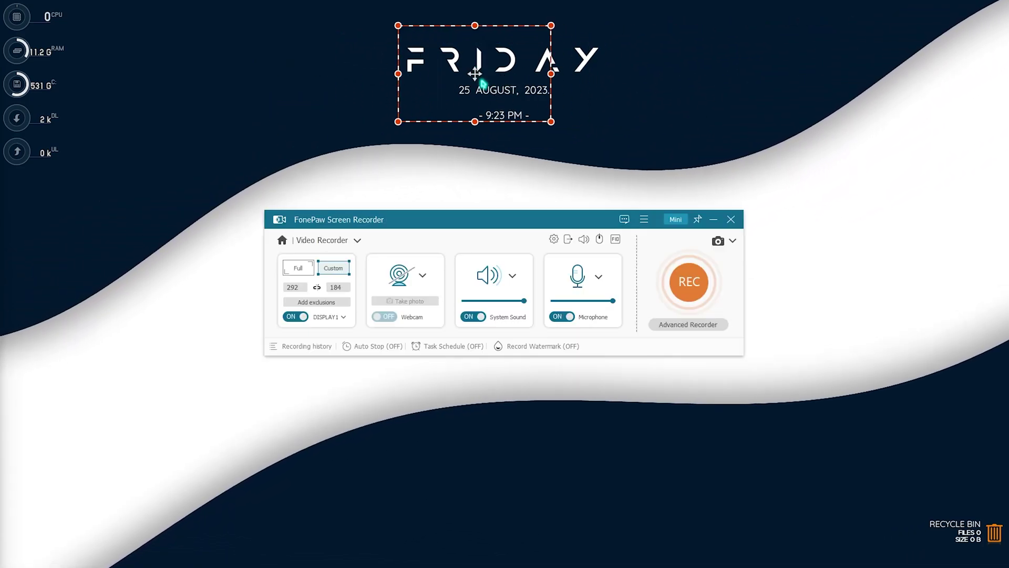
mouse_move(603, 124)
left_mouse_down()
mouse_move(620, 135)
mouse_move(585, 125)
left_mouse_up()
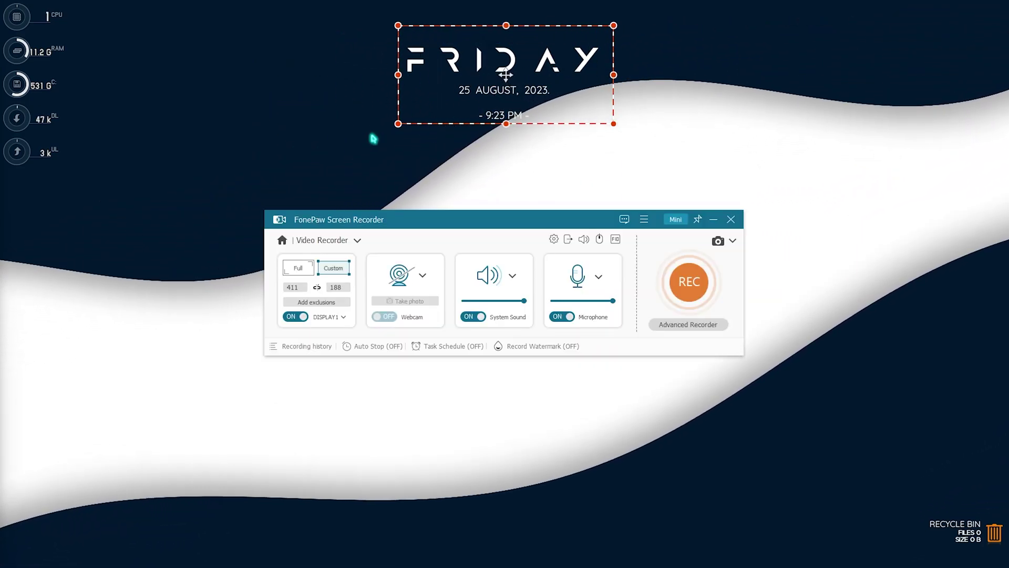
left_click(296, 268)
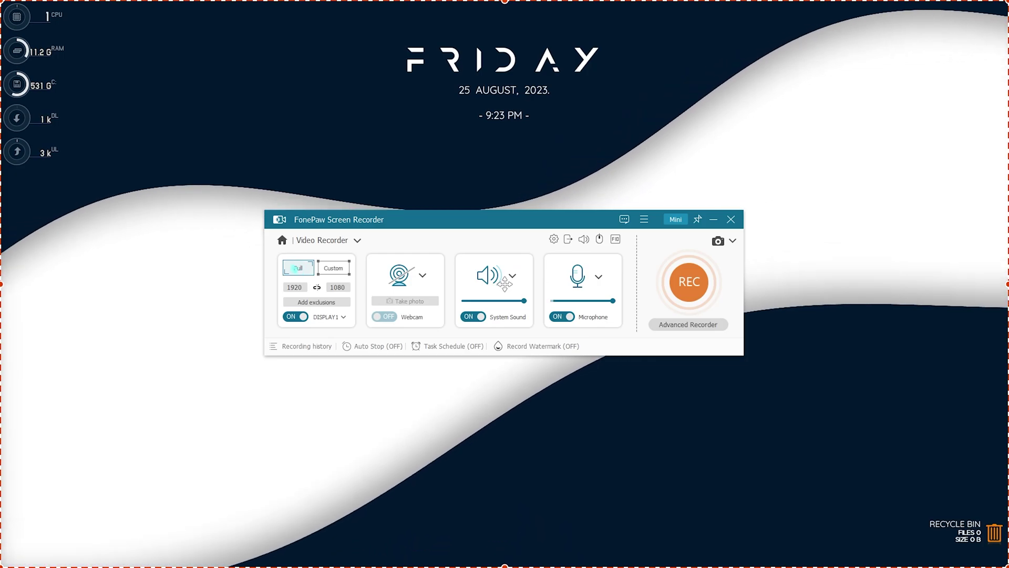
left_click(316, 302)
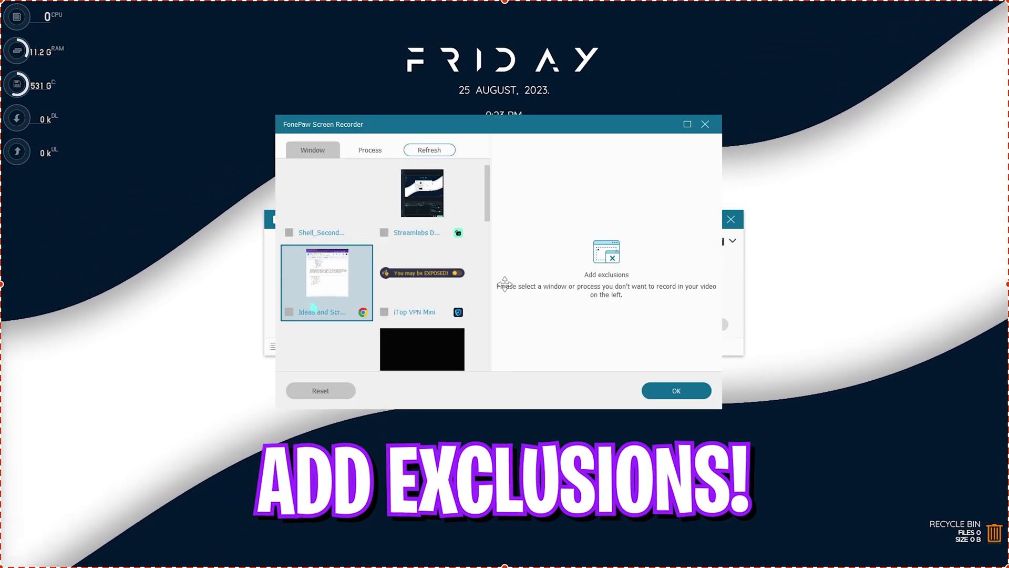
scroll(386, 272, "down", 5)
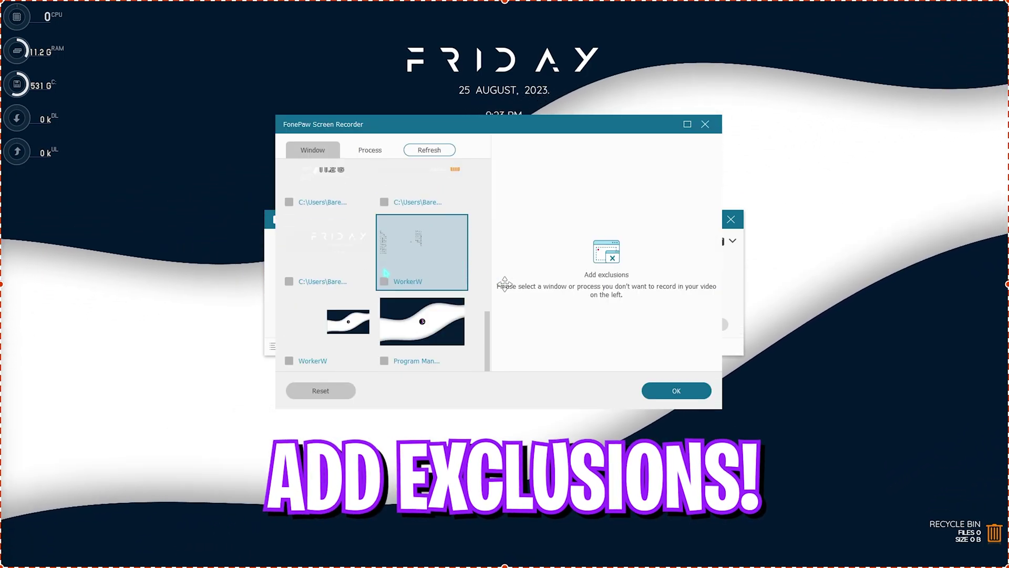
scroll(409, 272, "up", 5)
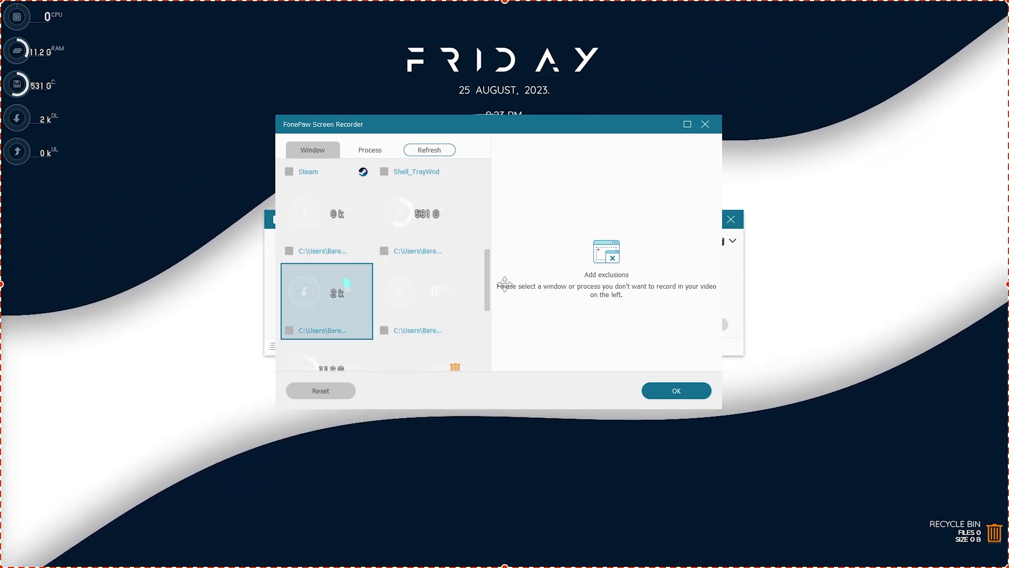
scroll(347, 284, "down", 2)
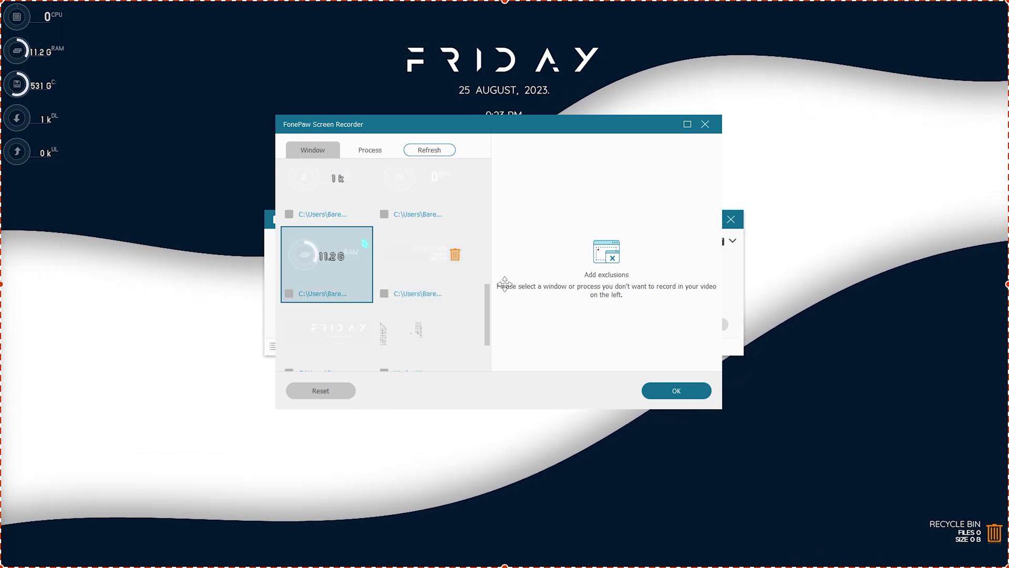
key("Escape")
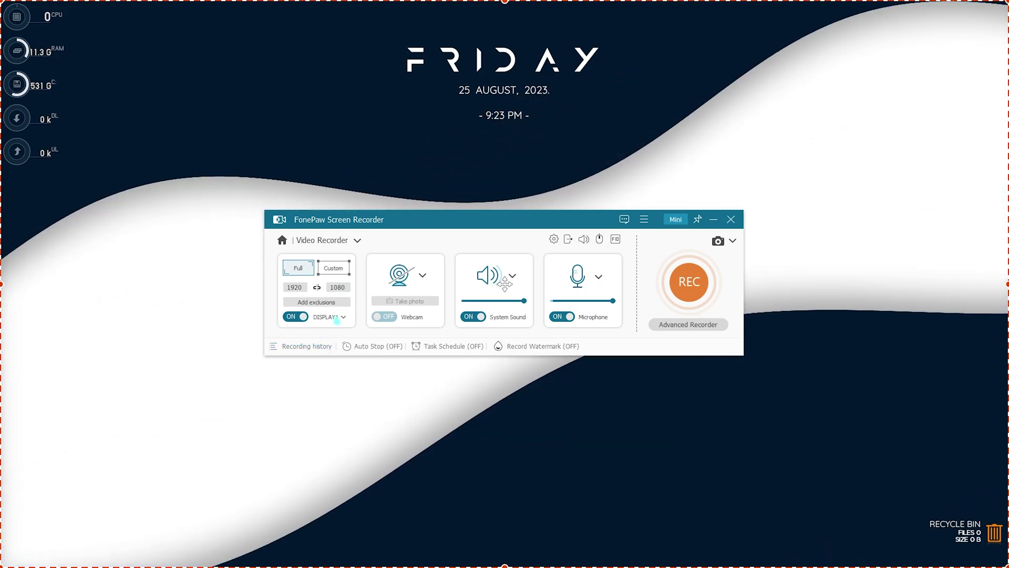
Keep DISPLAY1, turn on the webcam with an enlarged top-left preview, and check microphone options.
left_click(337, 317)
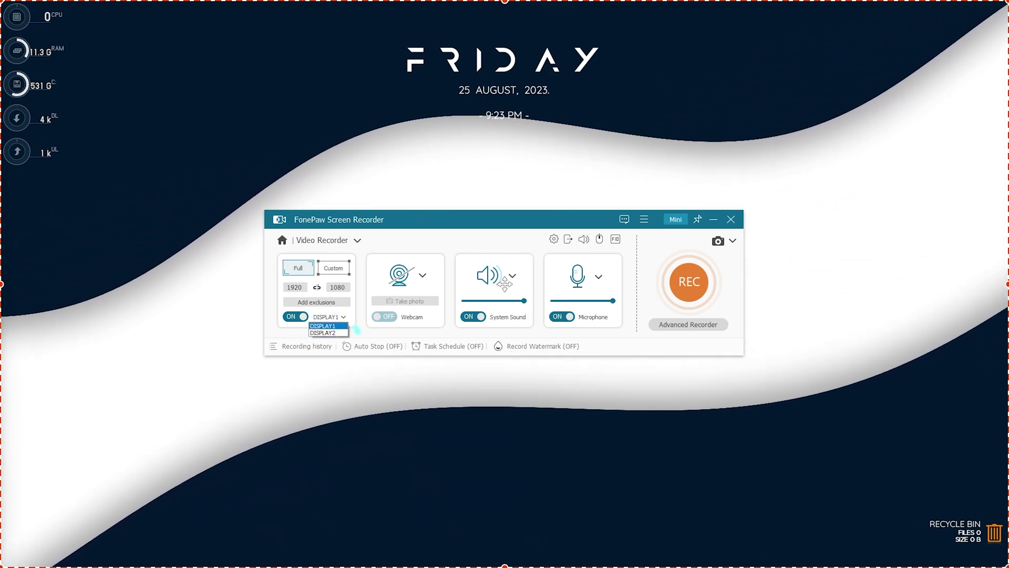
left_click(357, 330)
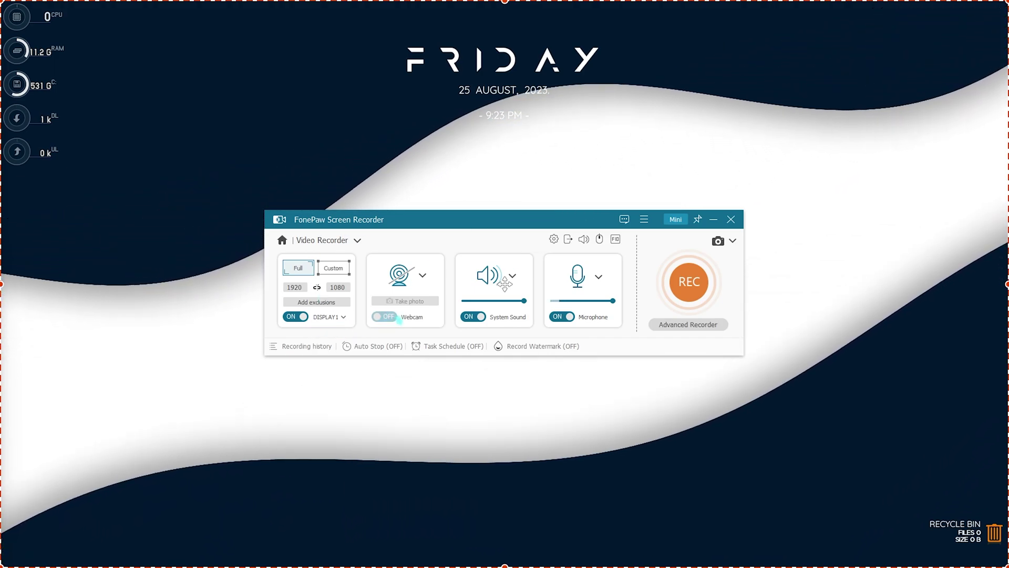
left_click(389, 316)
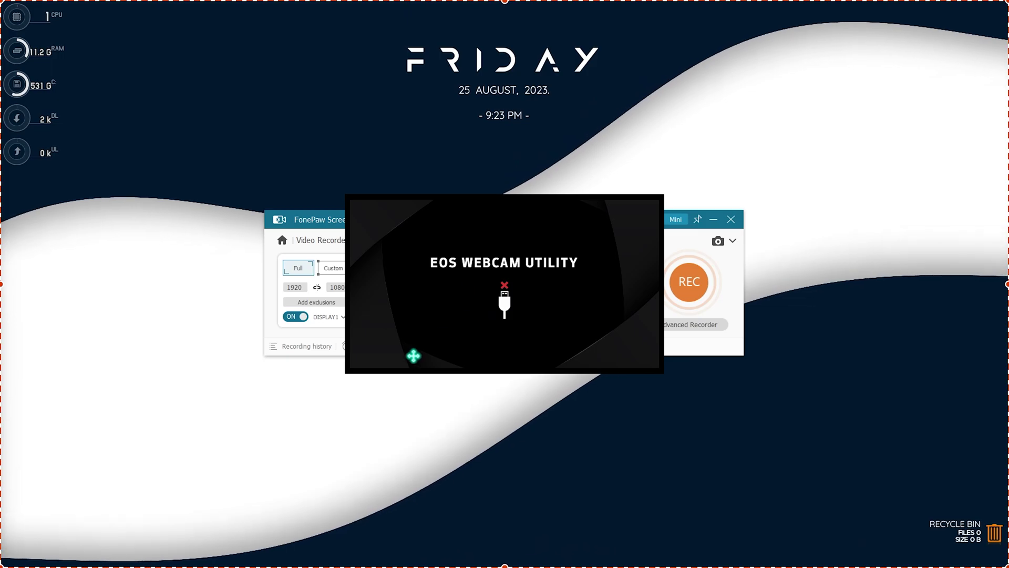
left_click_drag(515, 252, 167, 82)
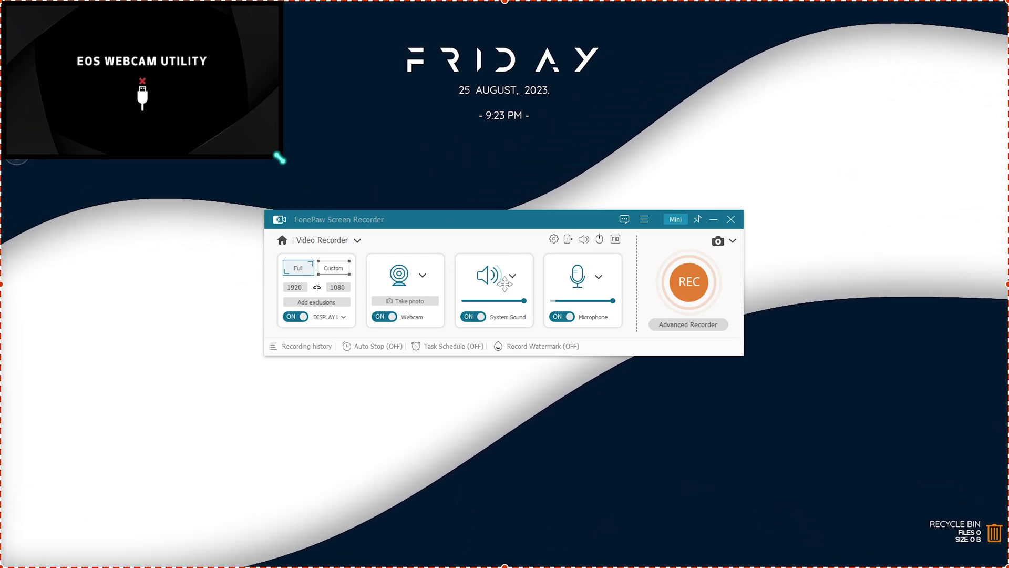
left_click_drag(91, 75, 175, 114)
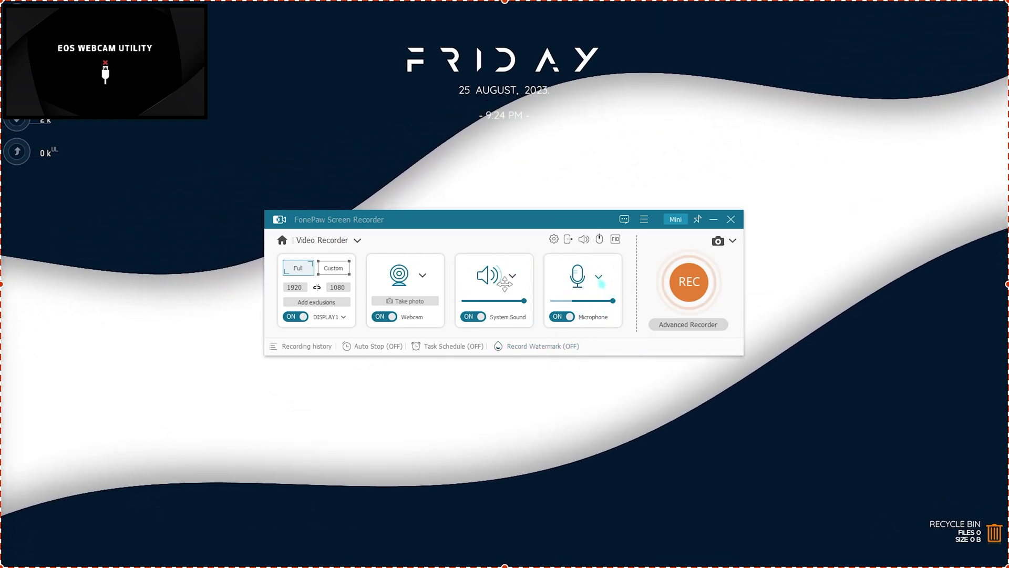
left_click(601, 281)
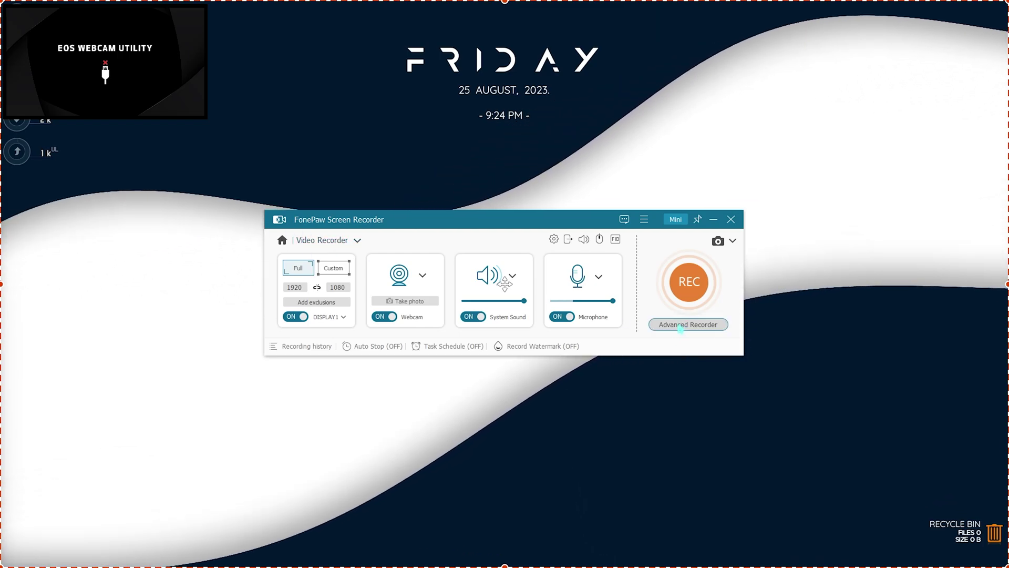
Open the Advanced Recorder choices and view the Around mouse capture sizes.
left_click(681, 326)
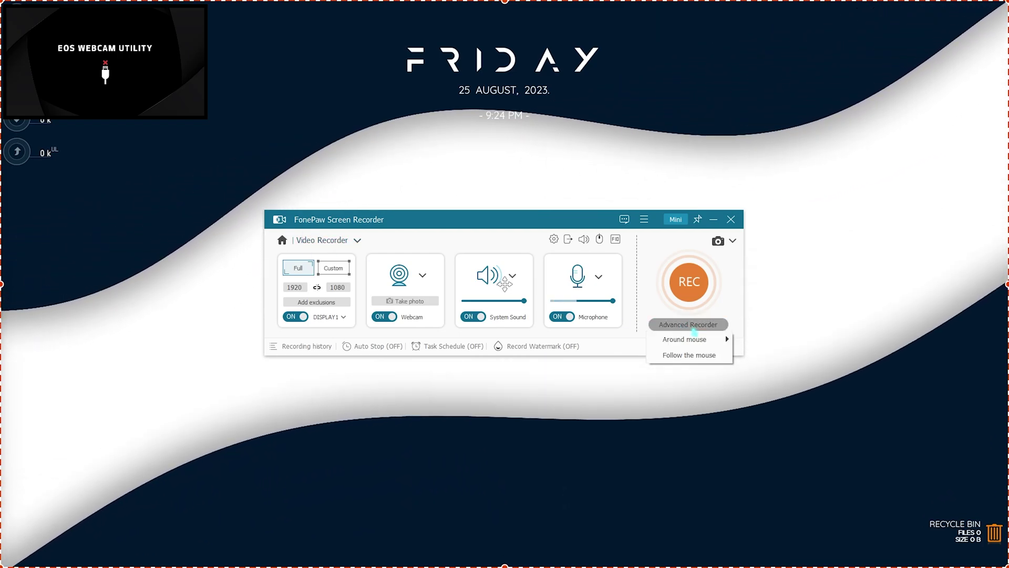
mouse_move(685, 339)
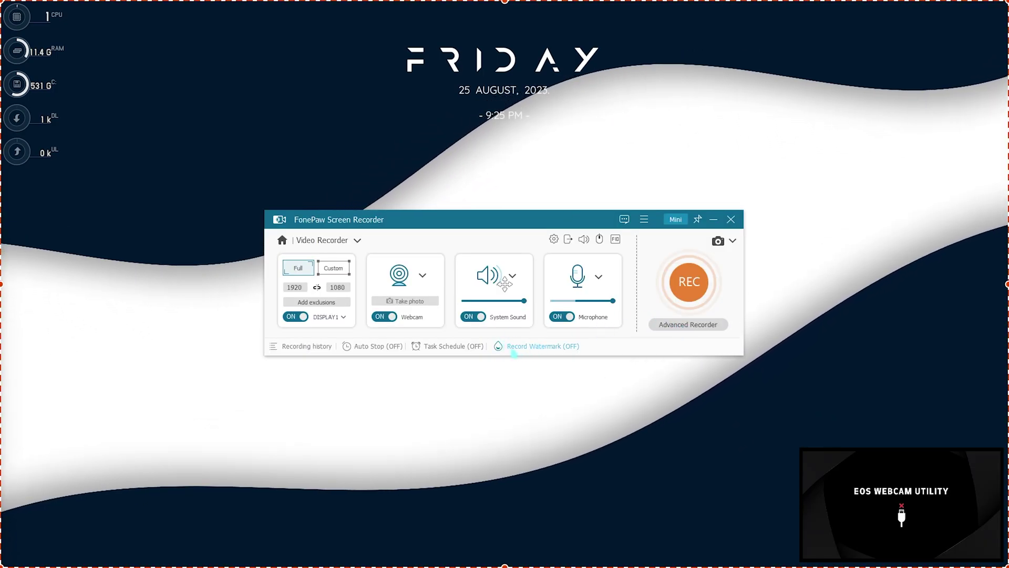
Edit the default text watermark to read 'BareFox' and apply it.
left_click(514, 349)
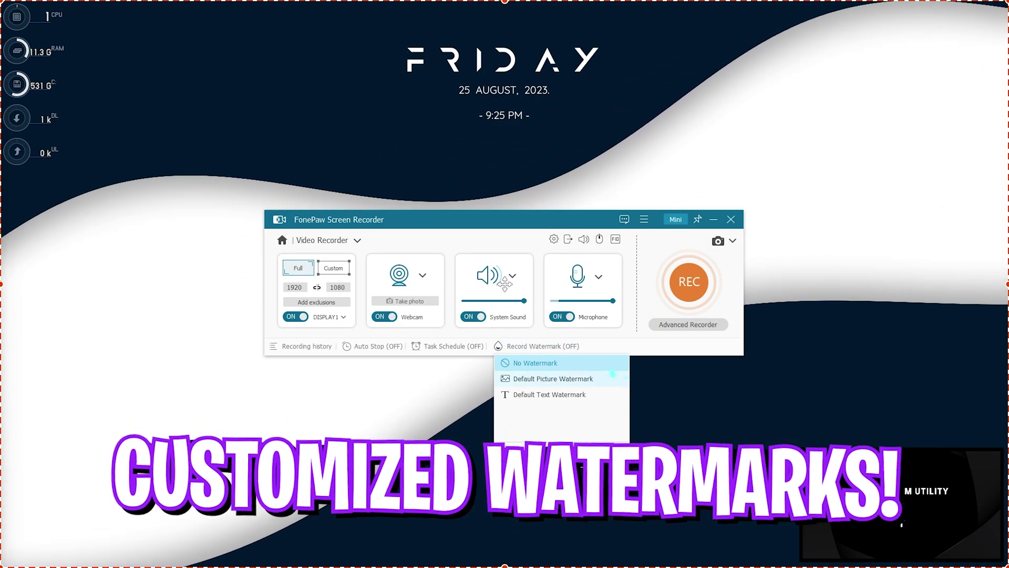
left_click(557, 394)
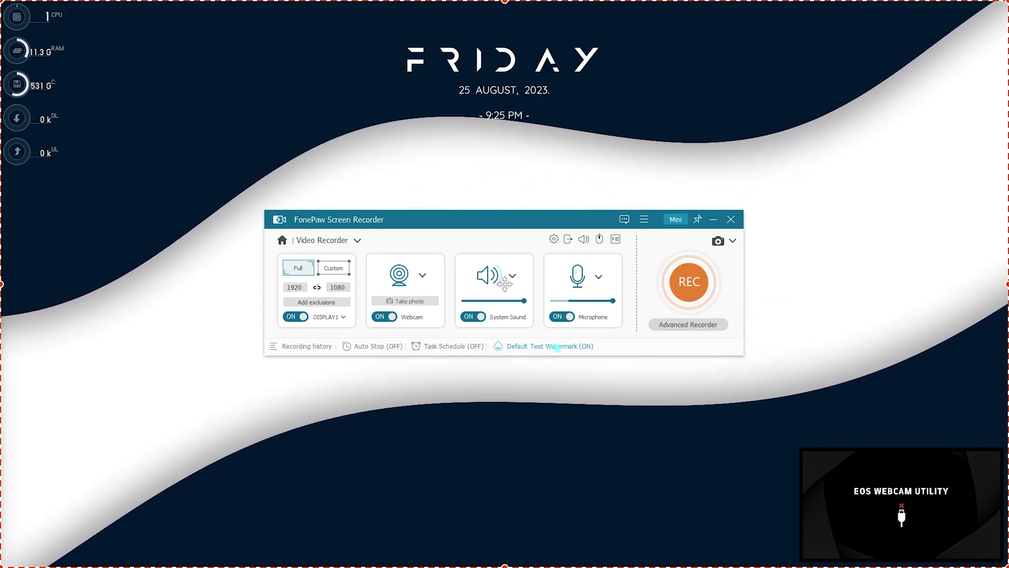
left_click(544, 349)
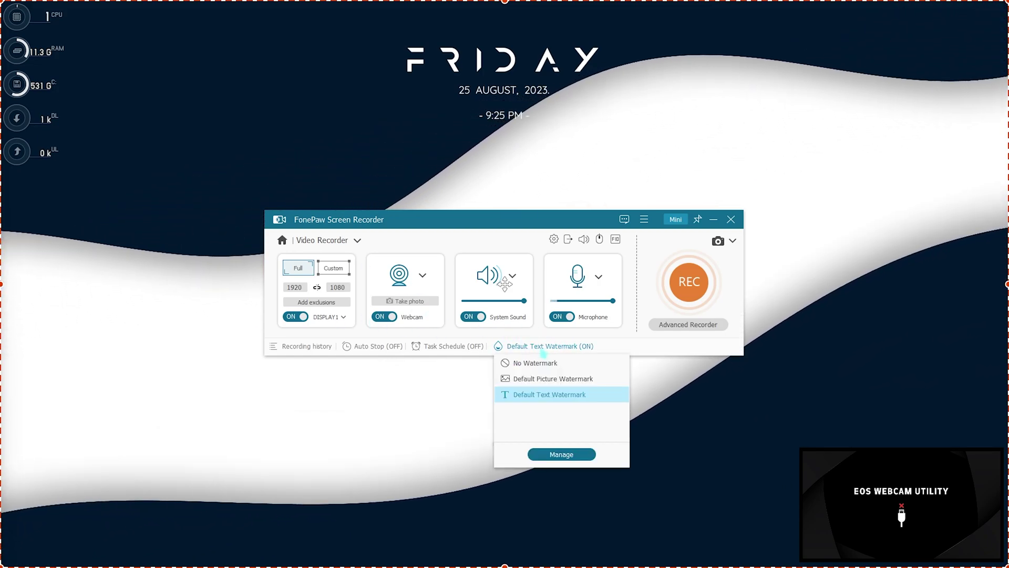
left_click(558, 455)
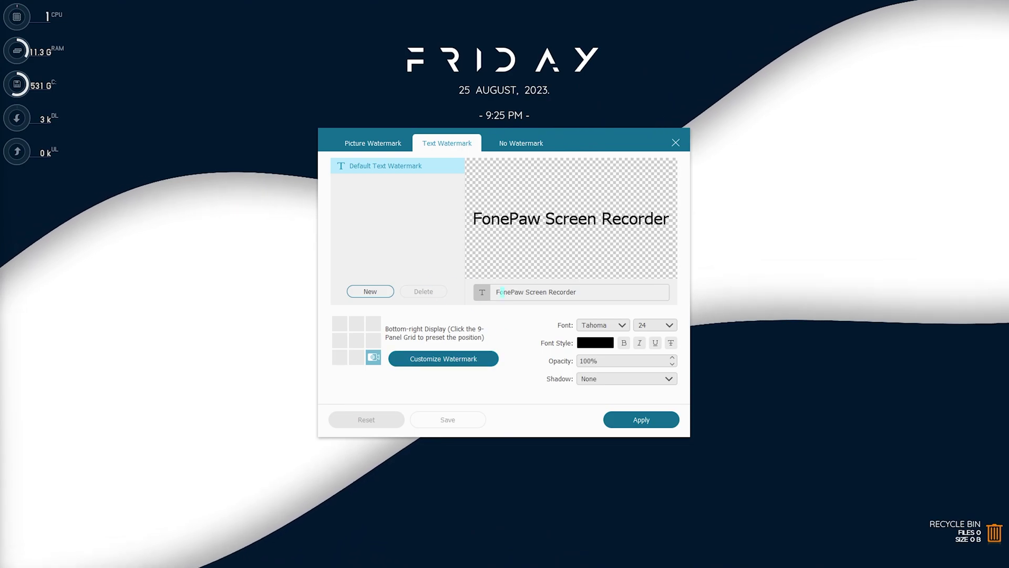
left_click_drag(578, 292, 427, 289)
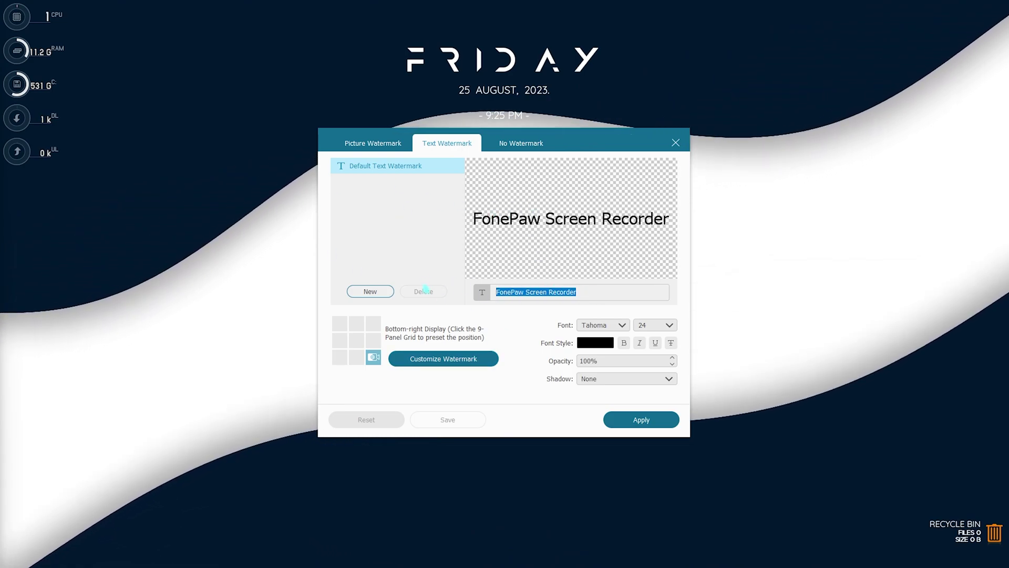
type("BareFox")
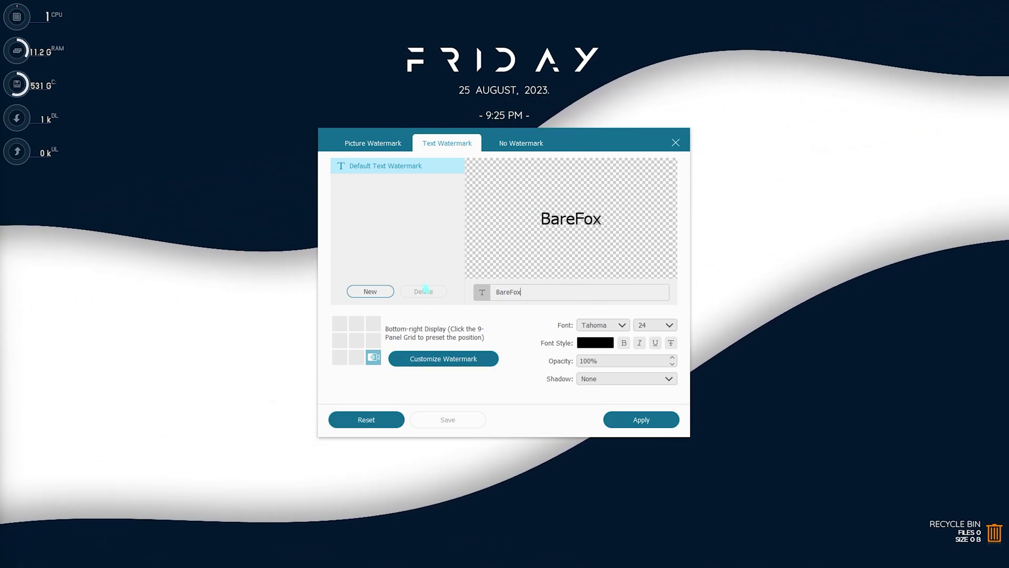
left_click(641, 419)
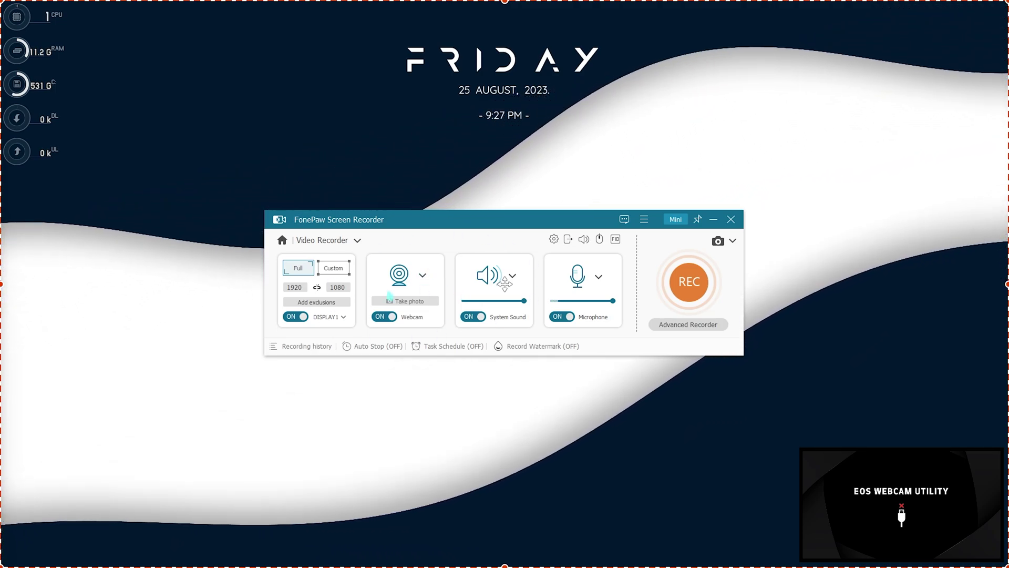
Set Auto Stop to a 10000 MB recording file size after first entering 20 for recording length.
left_click(393, 347)
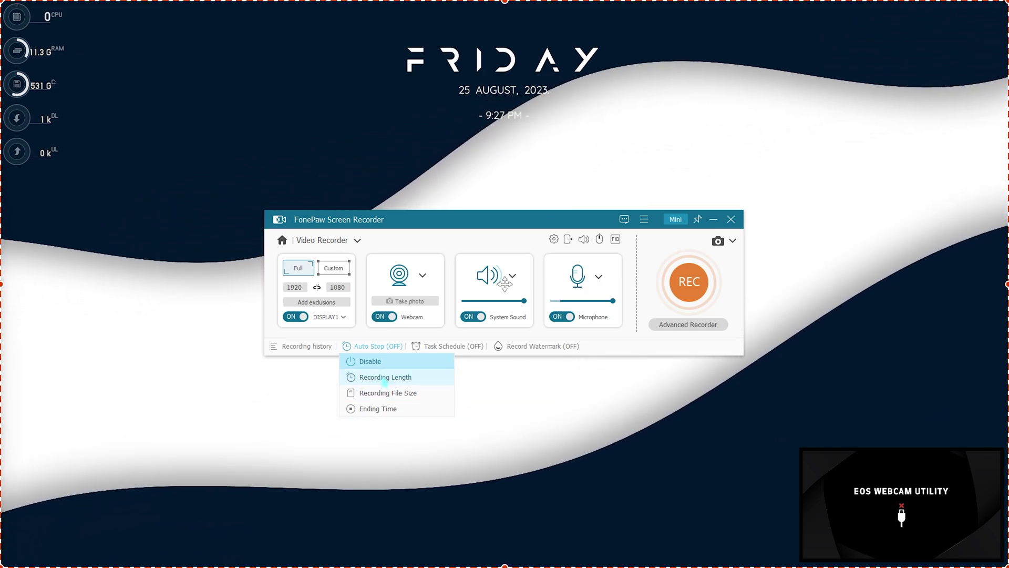
left_click(384, 377)
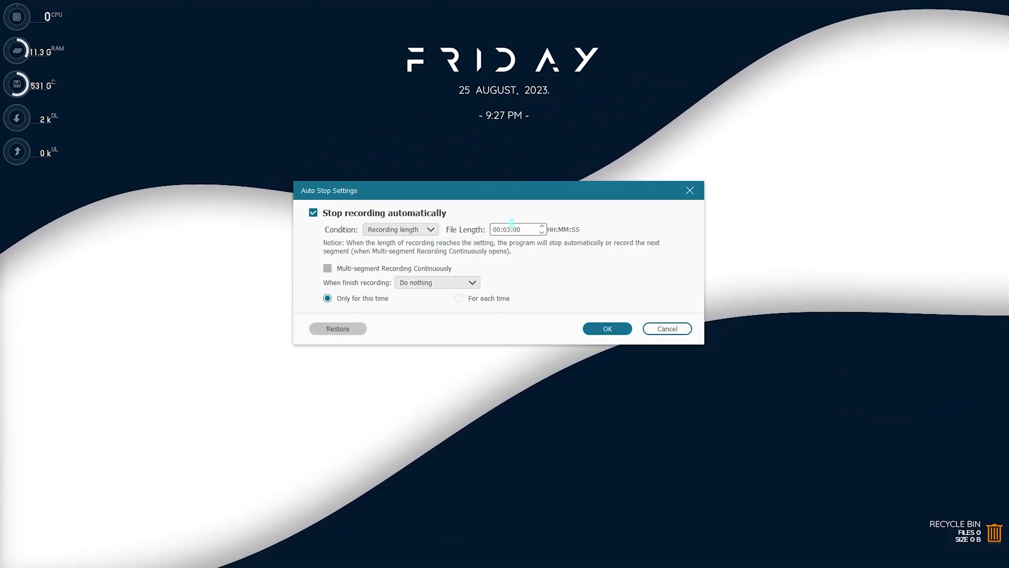
type("20")
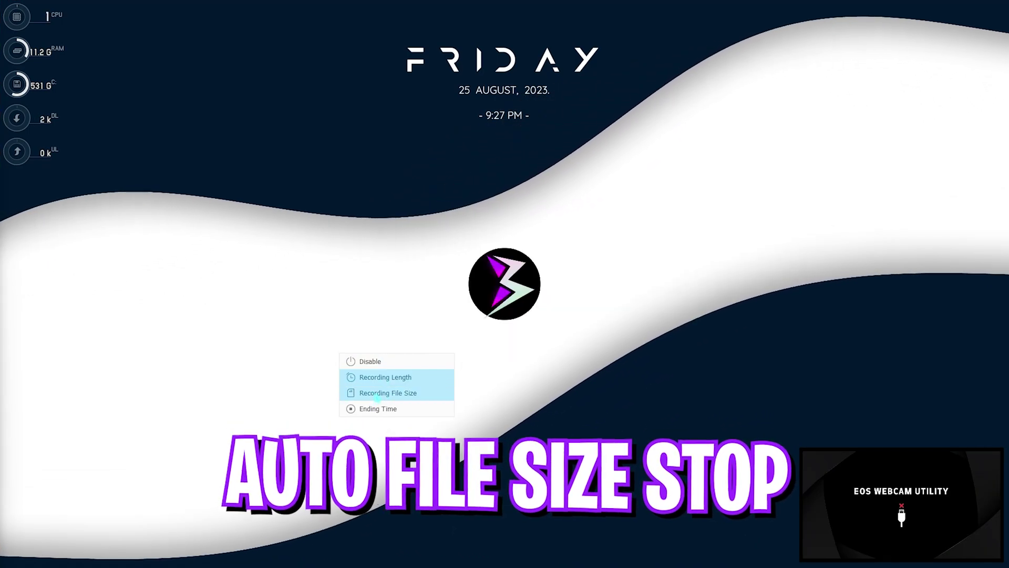
left_click(377, 394)
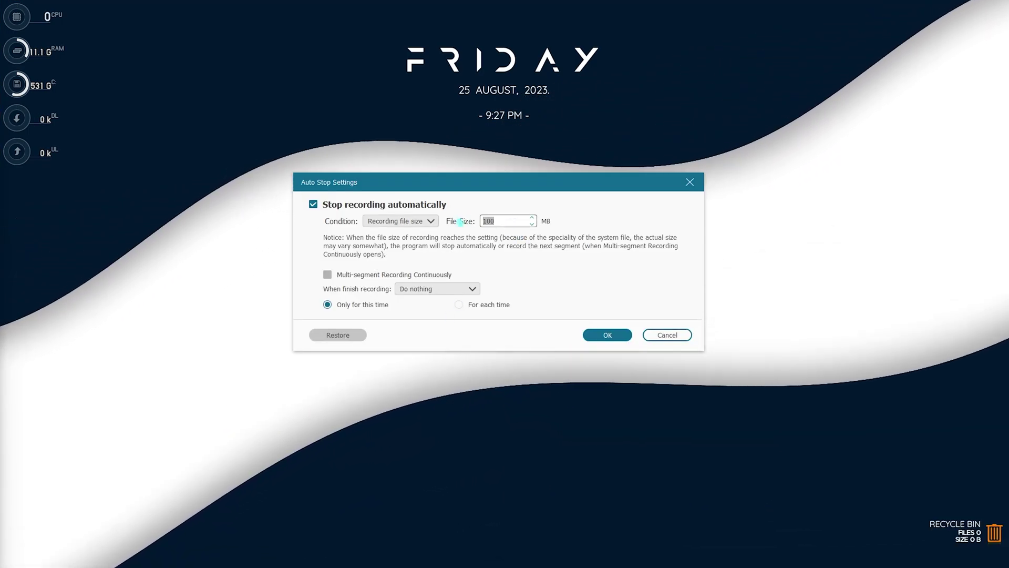
type("10000")
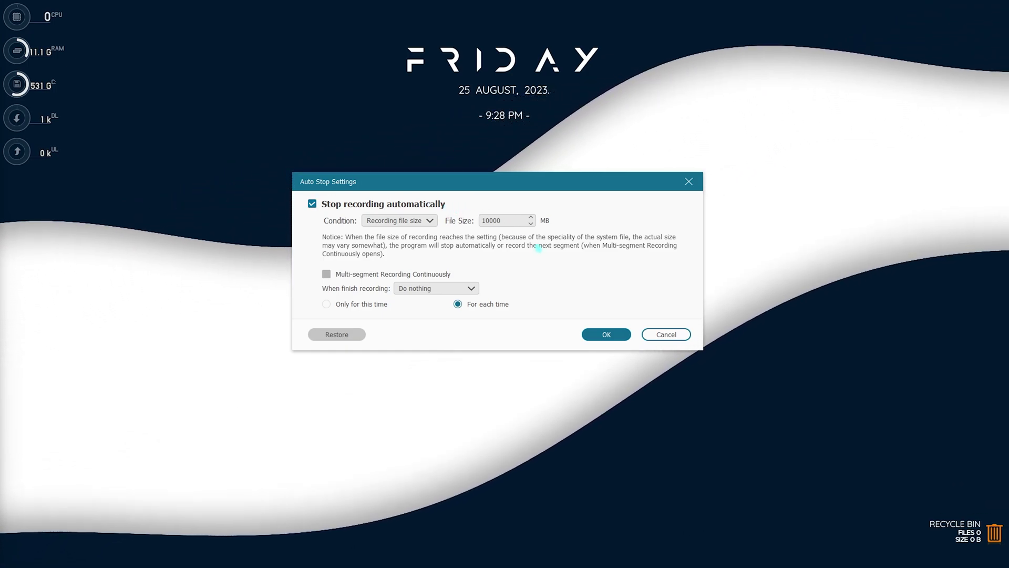
Confirm the 10000 MB auto stop, then switch Auto Stop to an ending time and review finish options.
left_click(666, 334)
left_click(389, 346)
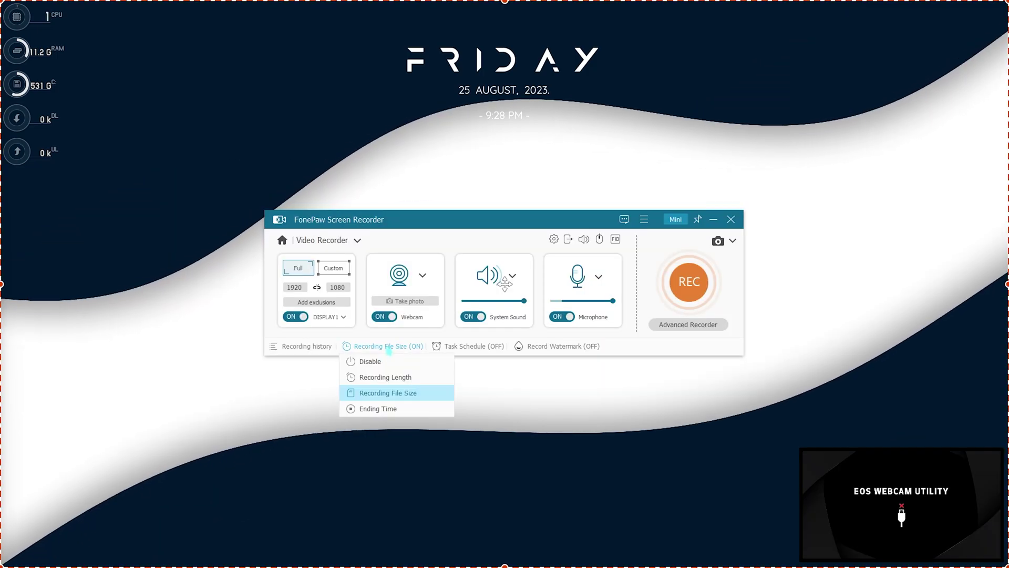
left_click(387, 409)
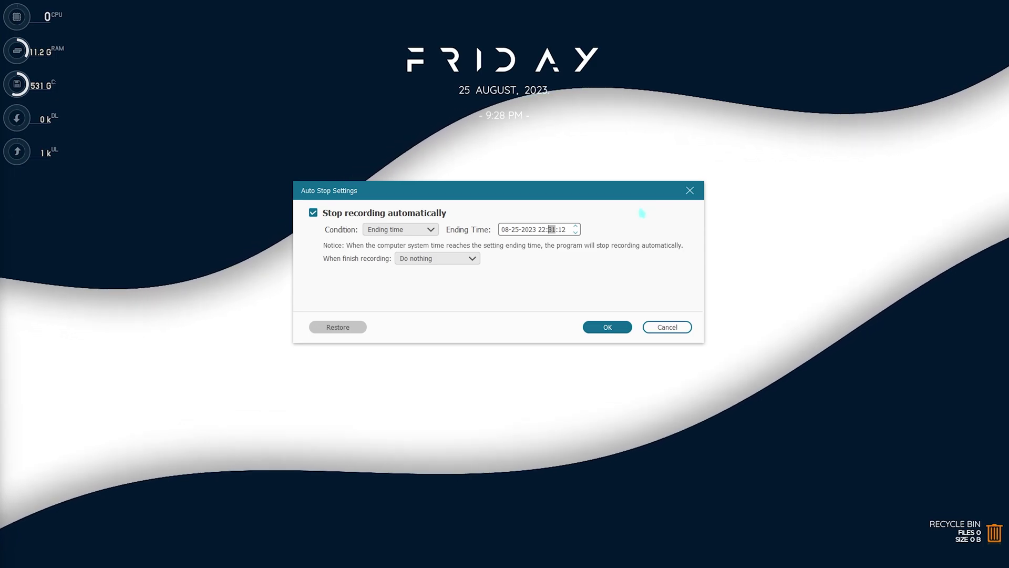
left_click(427, 258)
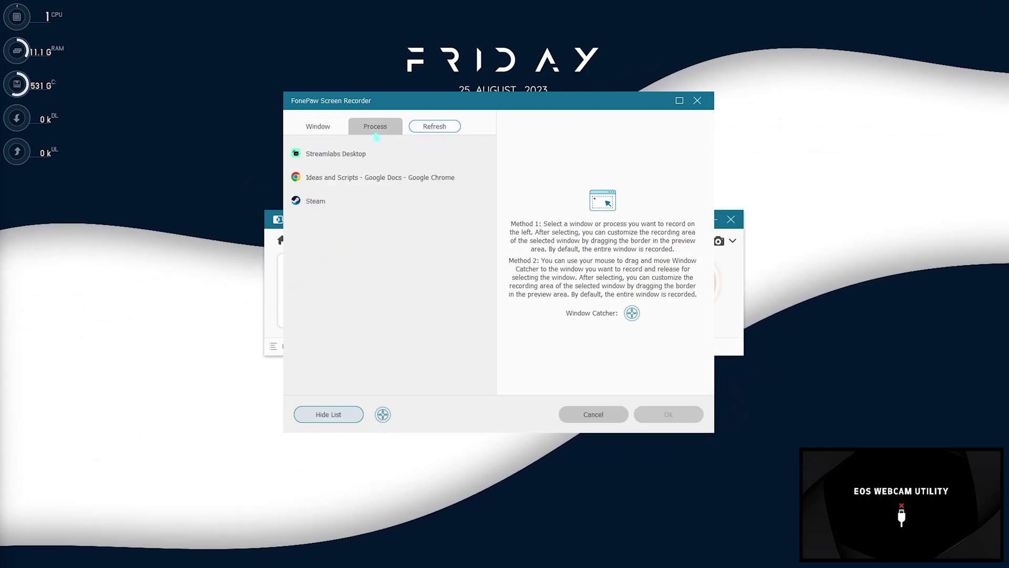
left_click(341, 131)
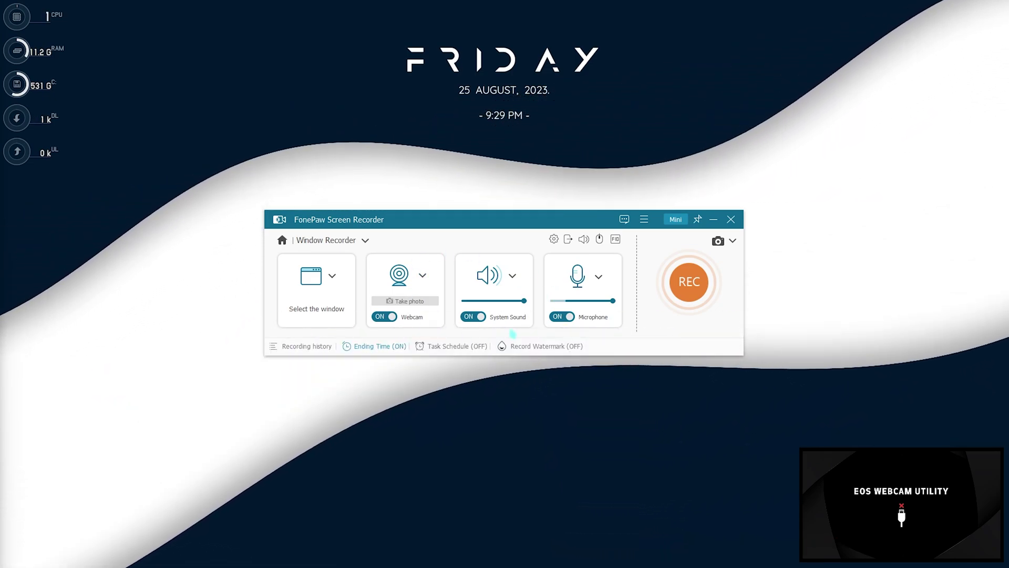
Switch to Audio Recorder and turn System Sound off, leaving microphone only.
left_click(382, 315)
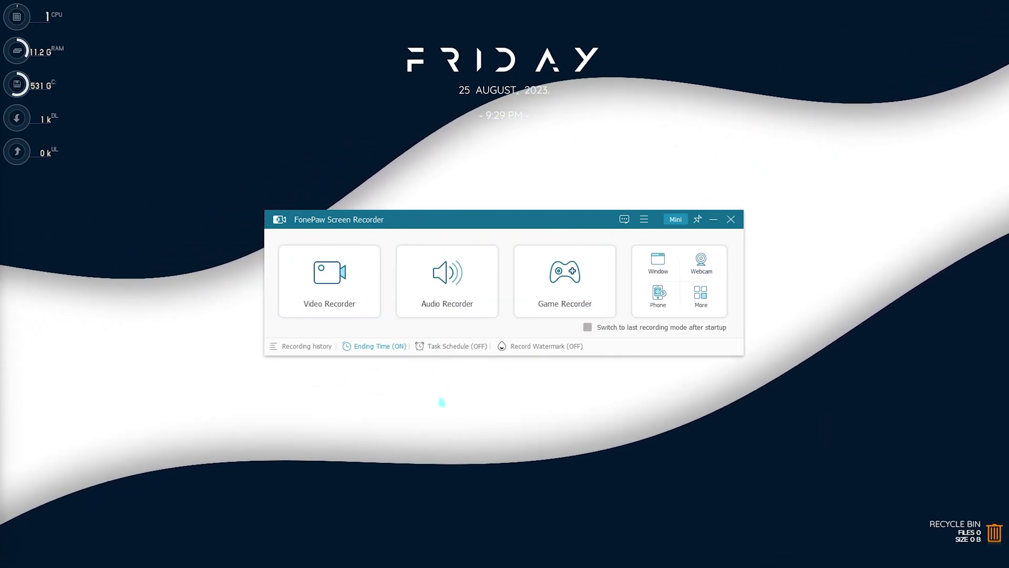
left_click(451, 287)
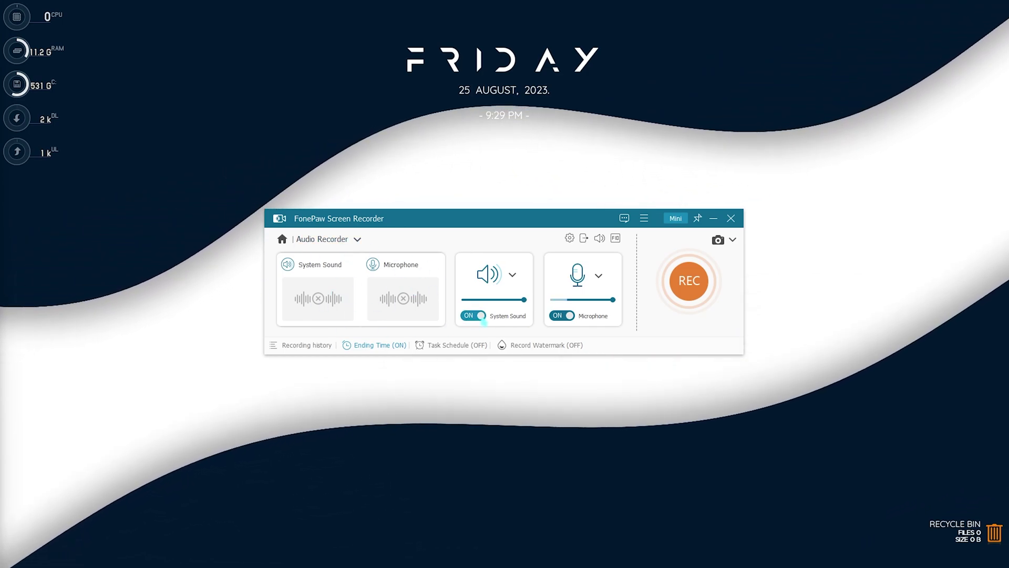
left_click(479, 317)
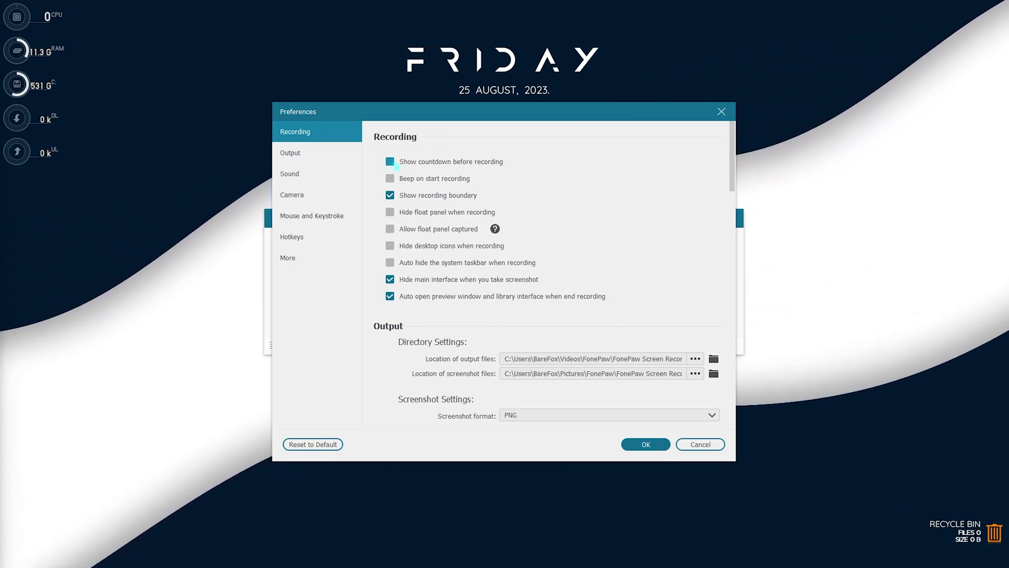
Disable the countdown and recording boundary, and enable a beep when recording starts.
left_click(395, 165)
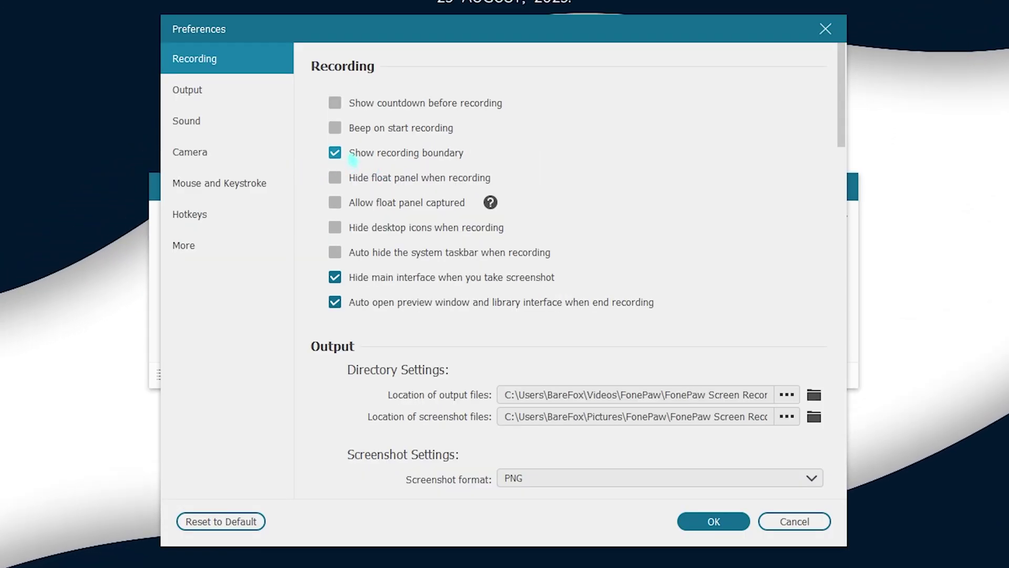
left_click(354, 161)
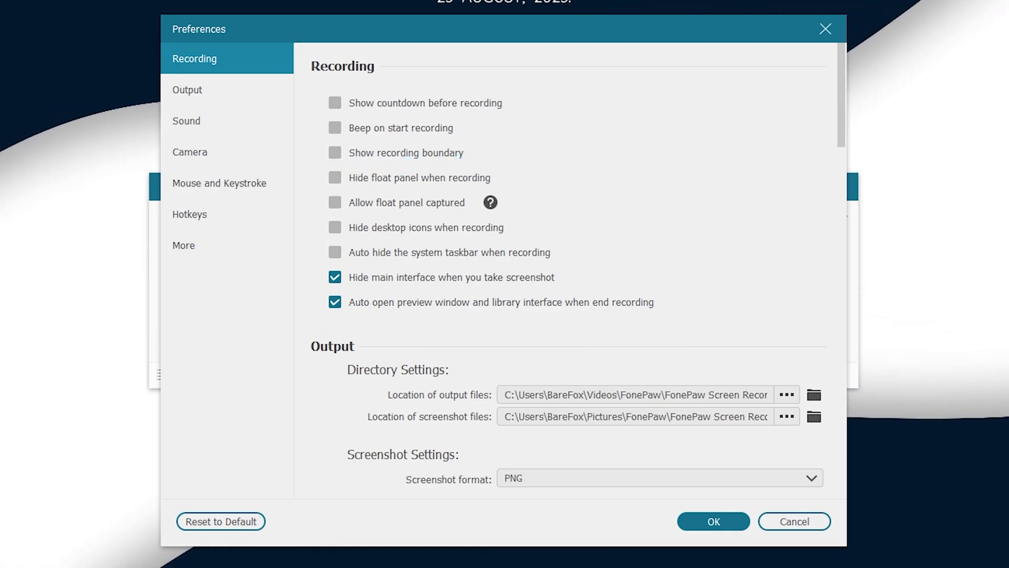
left_click(365, 134)
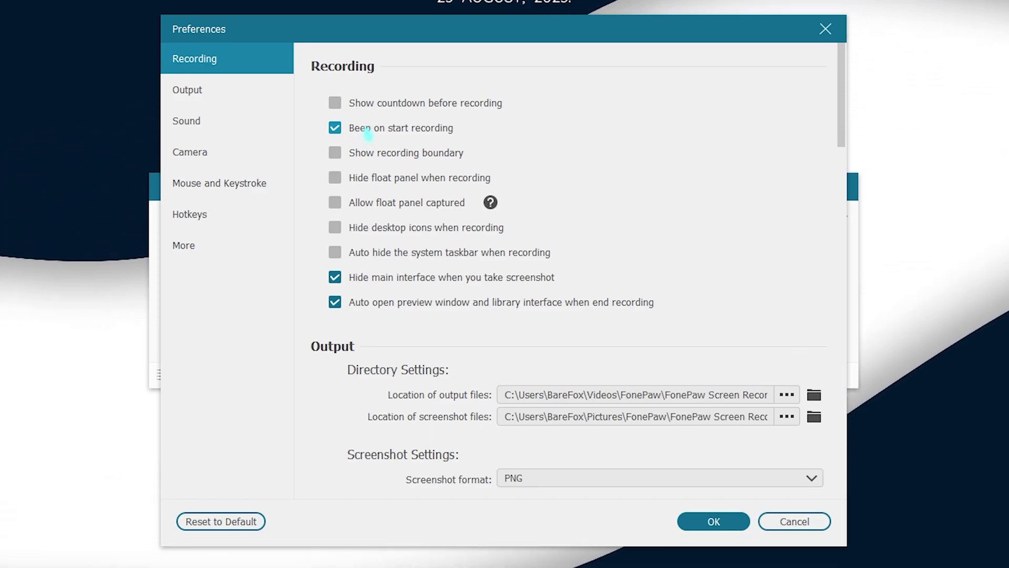
scroll(428, 207, "down", 3)
Keep PNG as the screenshot format after briefly choosing JPG/JPEG.
scroll(426, 215, "down", 1)
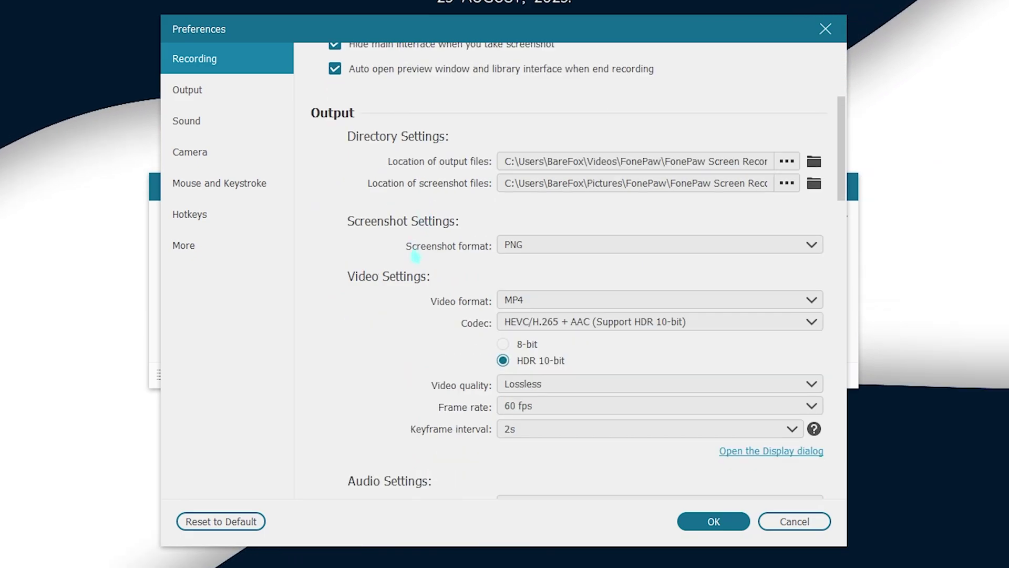
left_click(520, 246)
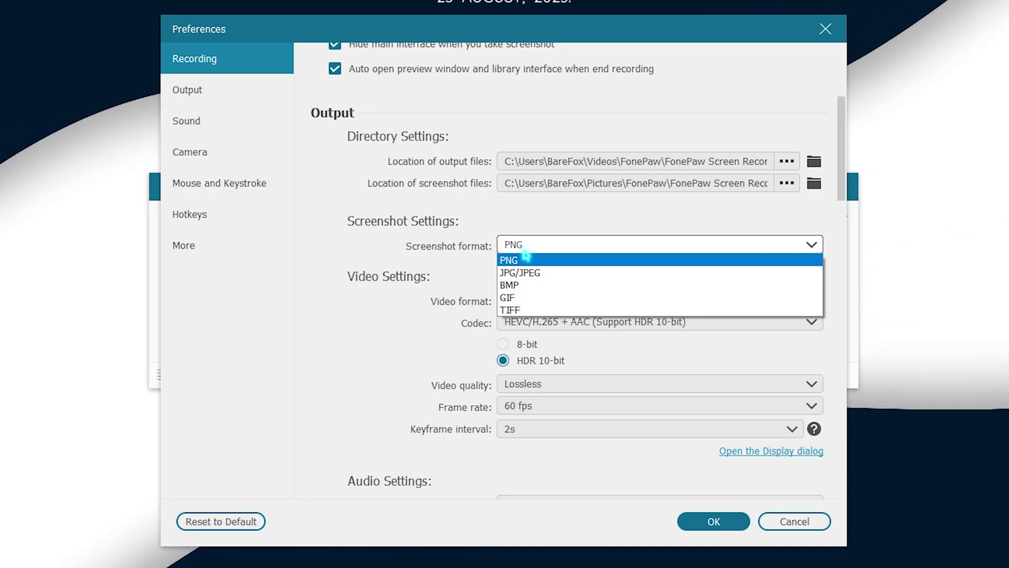
left_click(519, 272)
left_click(525, 245)
left_click(513, 260)
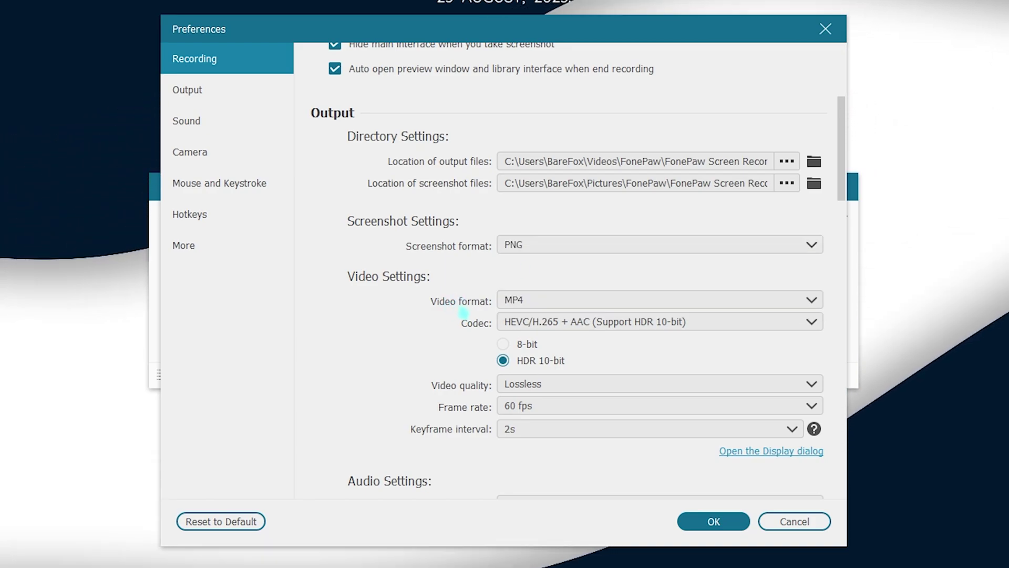
Set MP4 video with the HEVC/H.265 + AAC codec at HDR 10-bit colour depth.
left_click(521, 300)
left_click(523, 328)
scroll(424, 282, "down", 1)
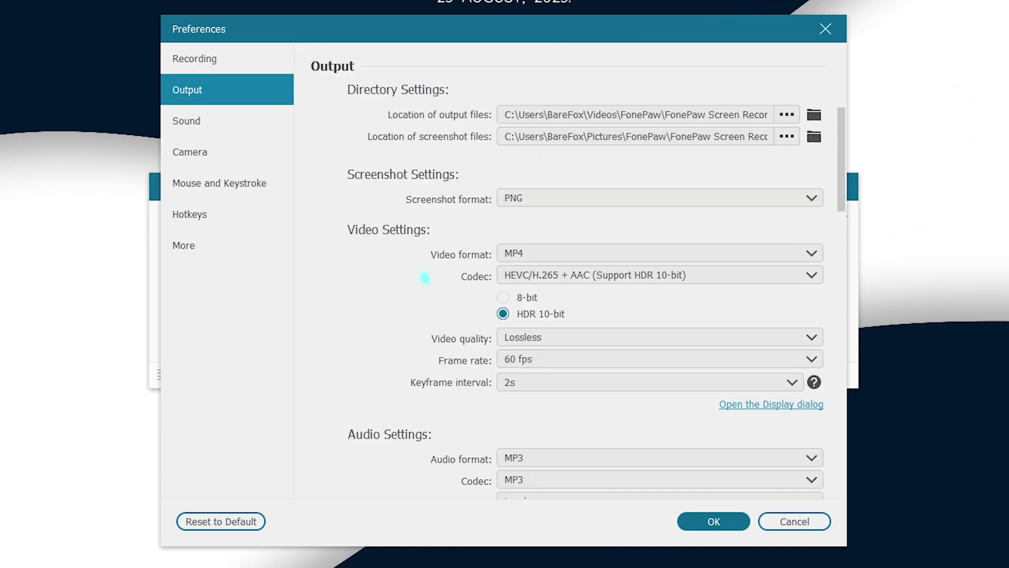
left_click(520, 275)
left_click(518, 292)
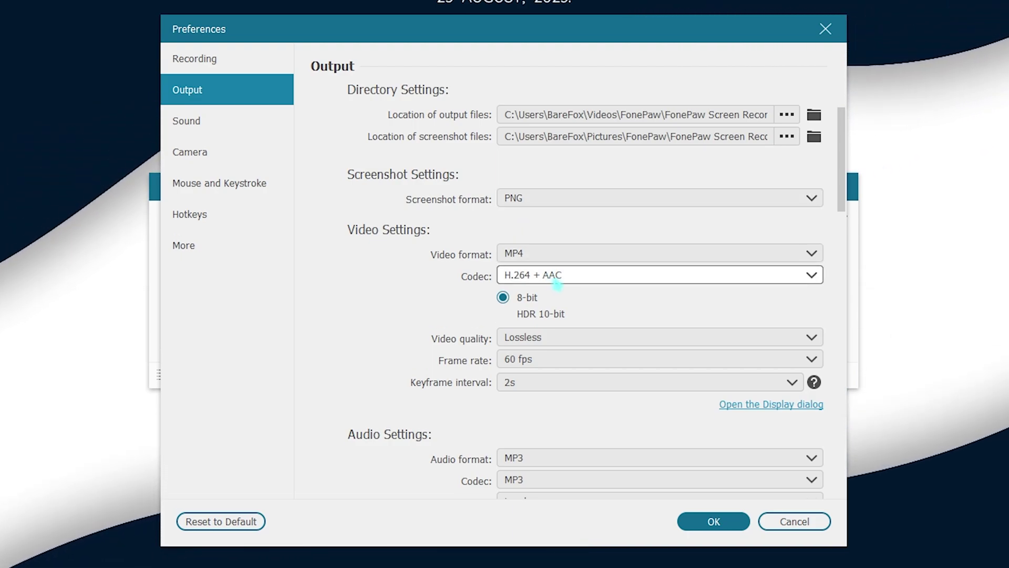
left_click(555, 279)
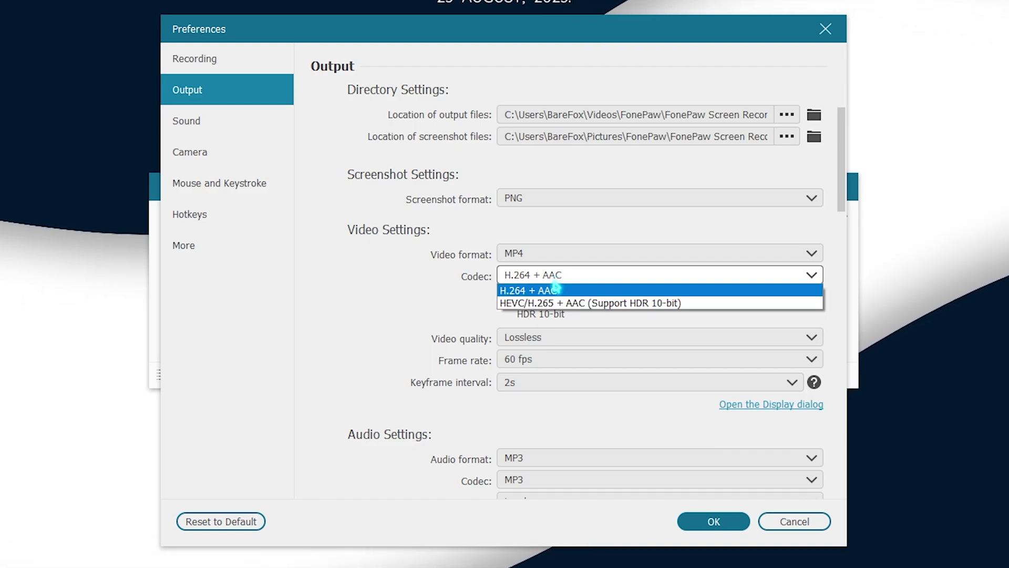
left_click(545, 303)
left_click(532, 315)
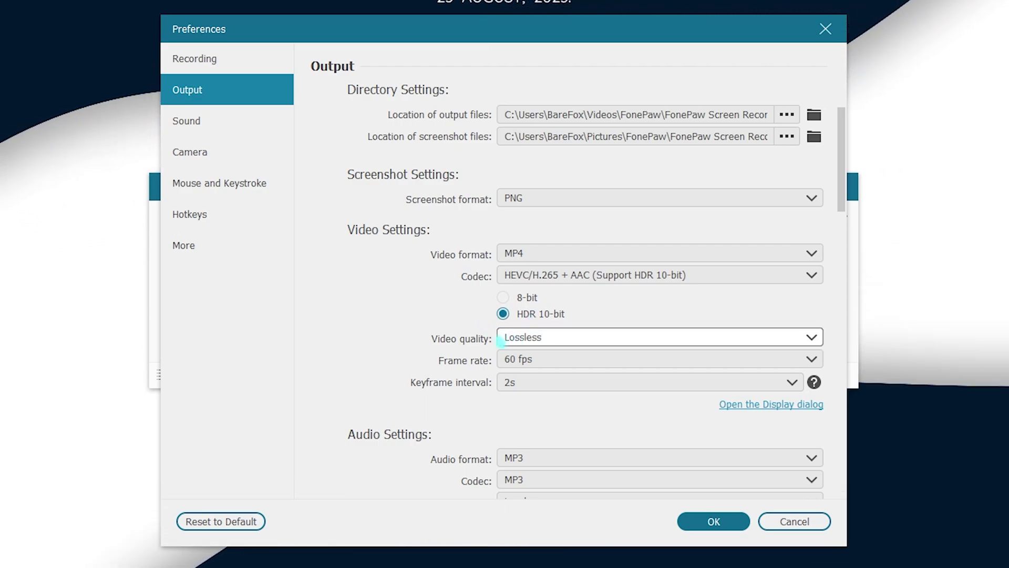
Keep video quality at Lossless and frame rate at 60 fps.
left_click(514, 343)
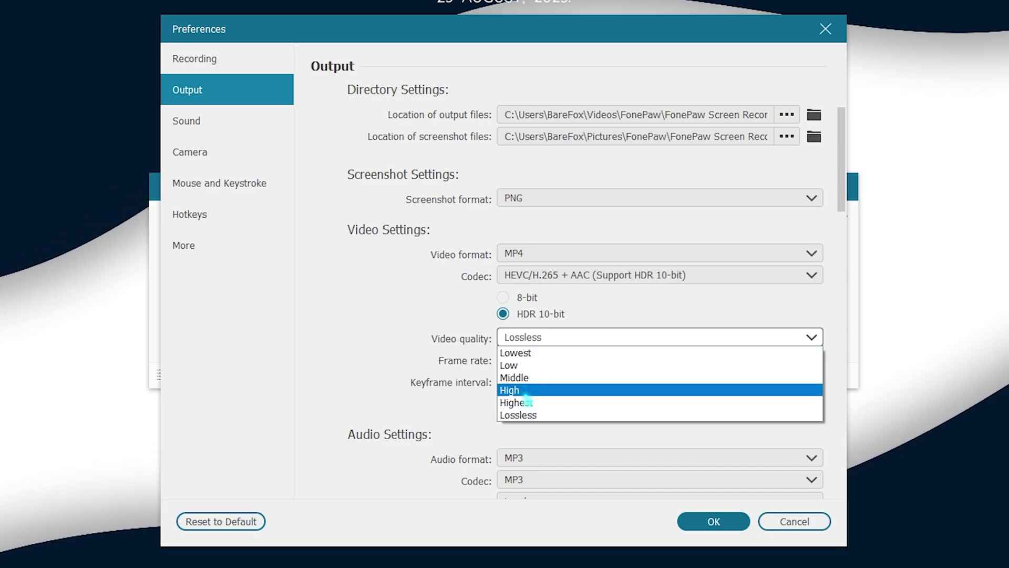
left_click(521, 415)
left_click(526, 360)
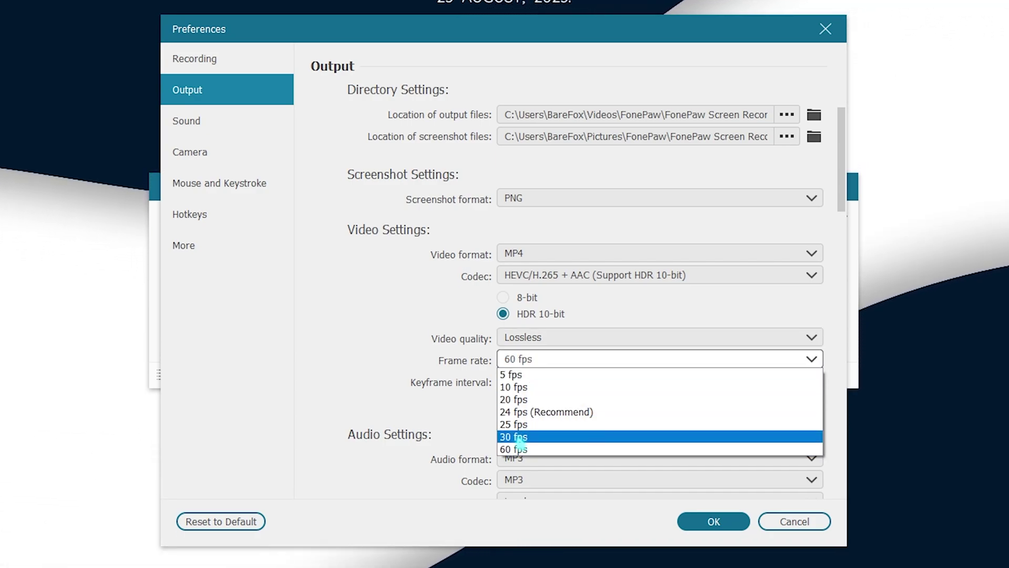
left_click(517, 450)
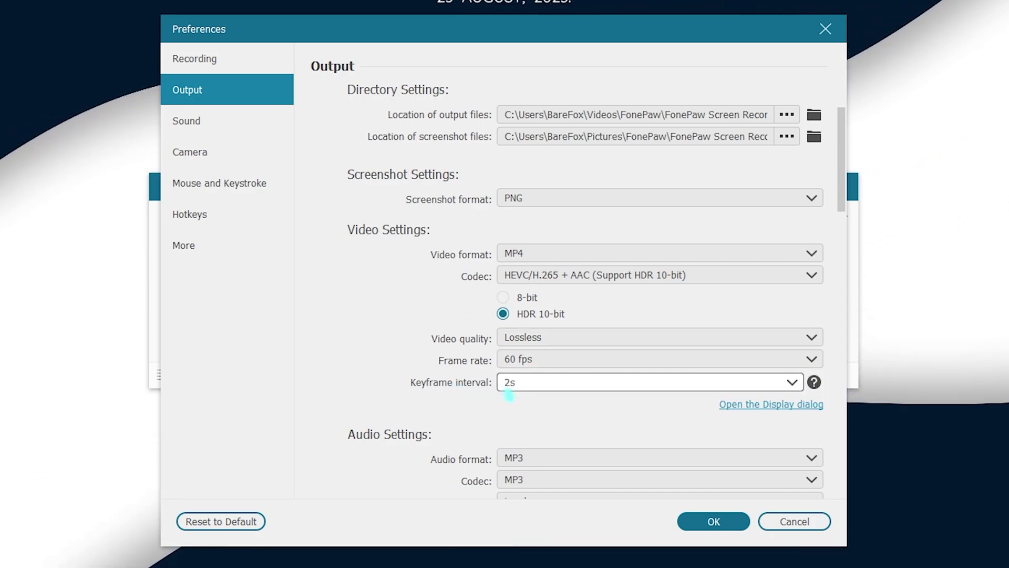
Keep the audio format as MP3 with Lossless audio quality.
scroll(508, 394, "down", 3)
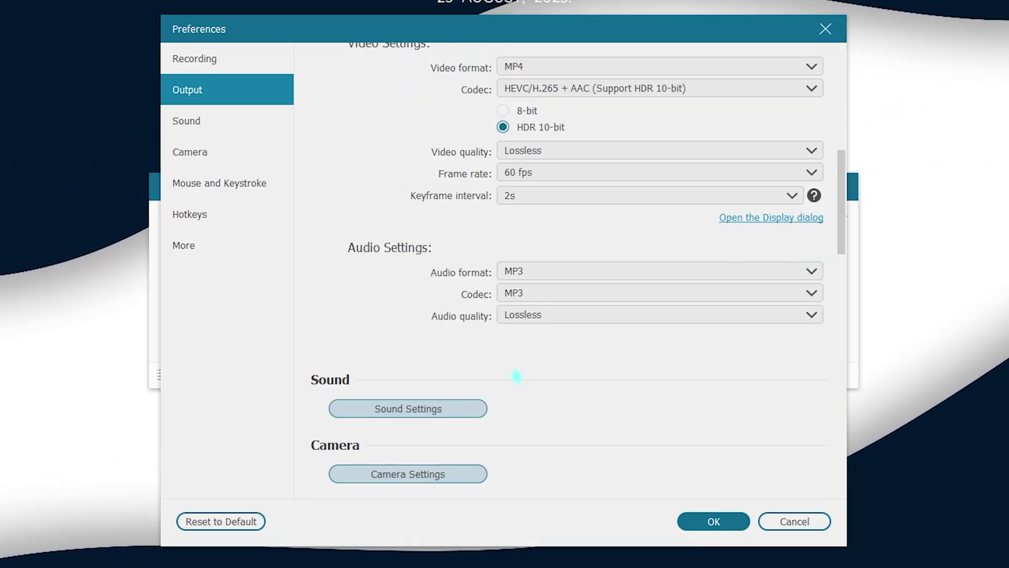
left_click(540, 271)
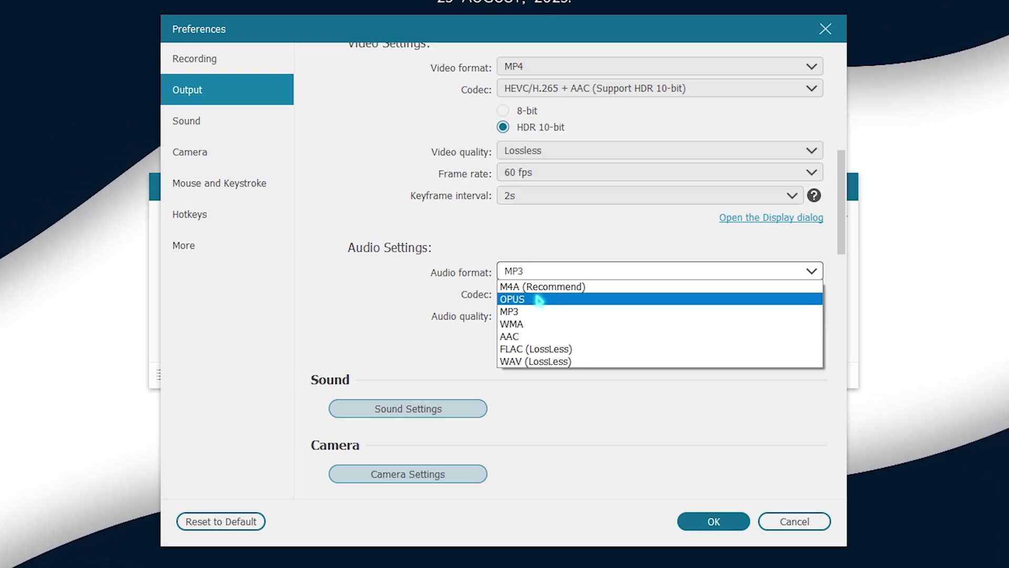
left_click(288, 226)
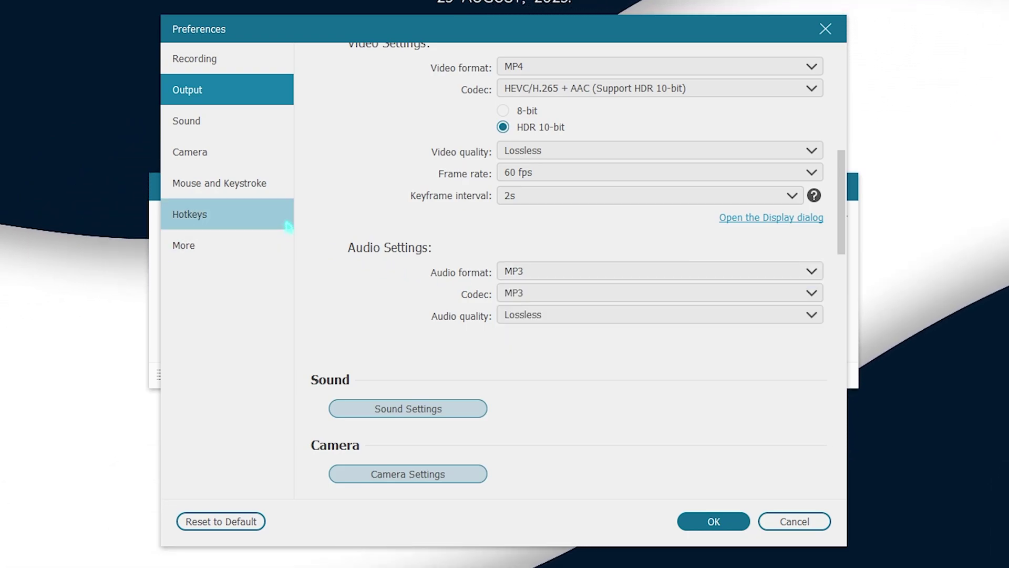
left_click(579, 315)
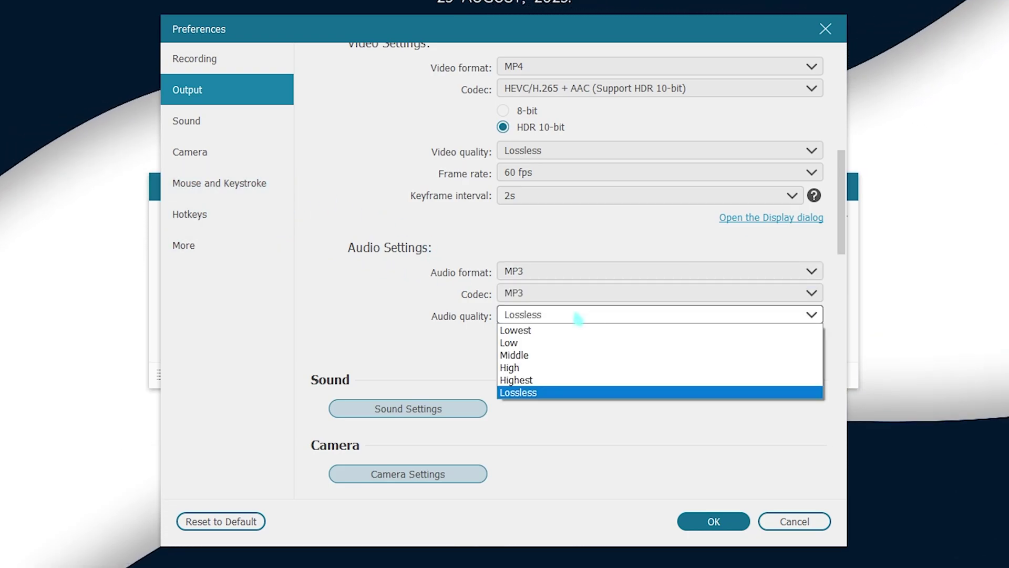
left_click(528, 393)
scroll(444, 349, "down", 6)
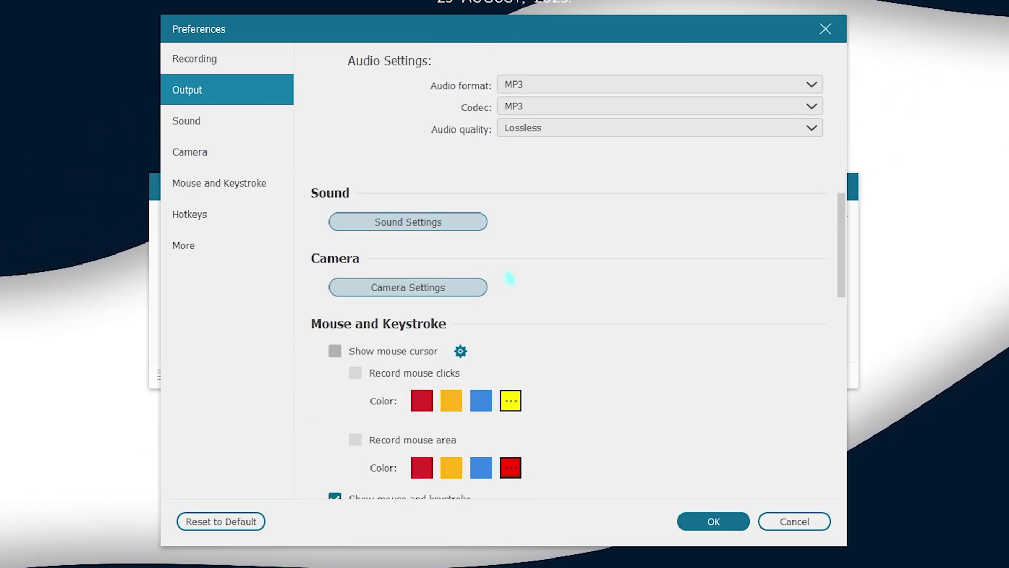
Turn on Show mouse cursor in Mouse and Keystroke, keeping Show mouse and keystroke checked.
scroll(425, 323, "down", 1)
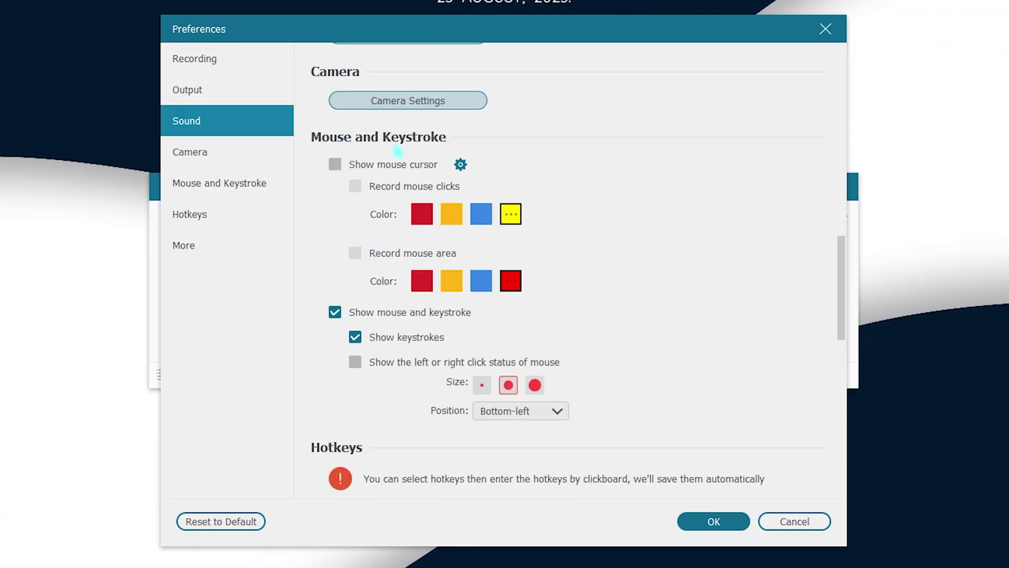
left_click(335, 165)
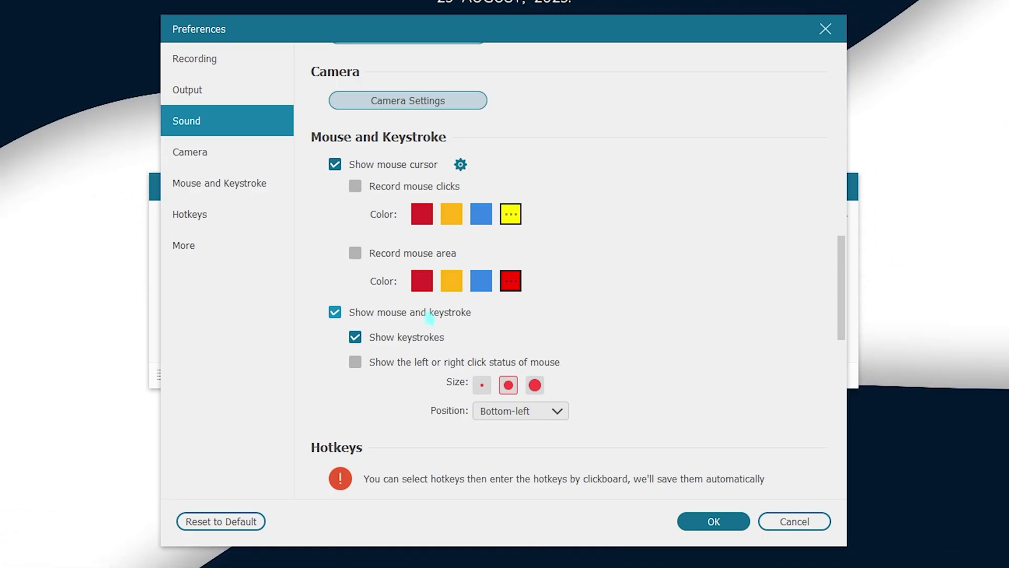
scroll(462, 305, "down", 6)
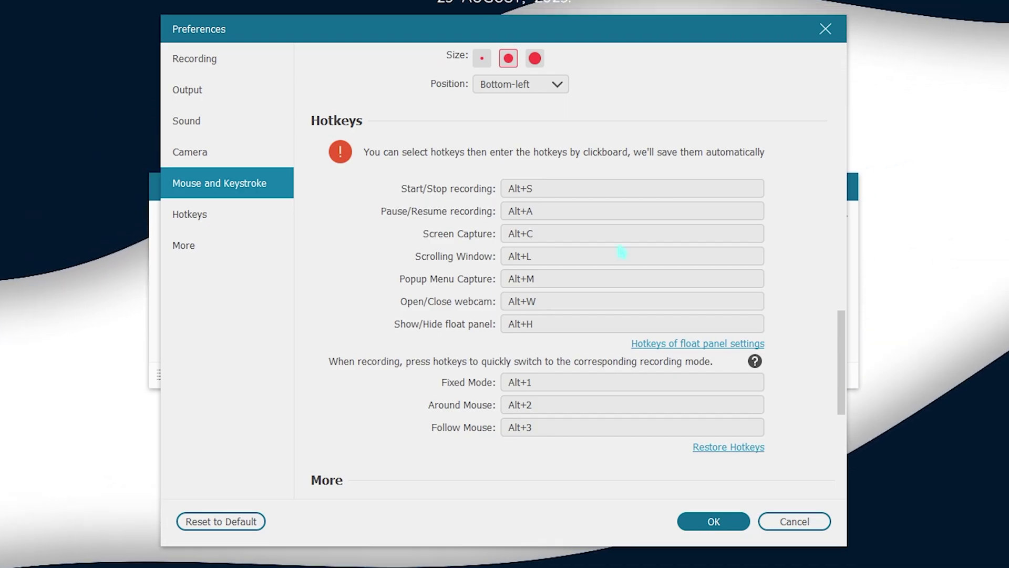
Keep Screen Capture Mode on Auto (Recommended) and Hardware Acceleration on Graphics Card Acceleration.
scroll(620, 252, "down", 5)
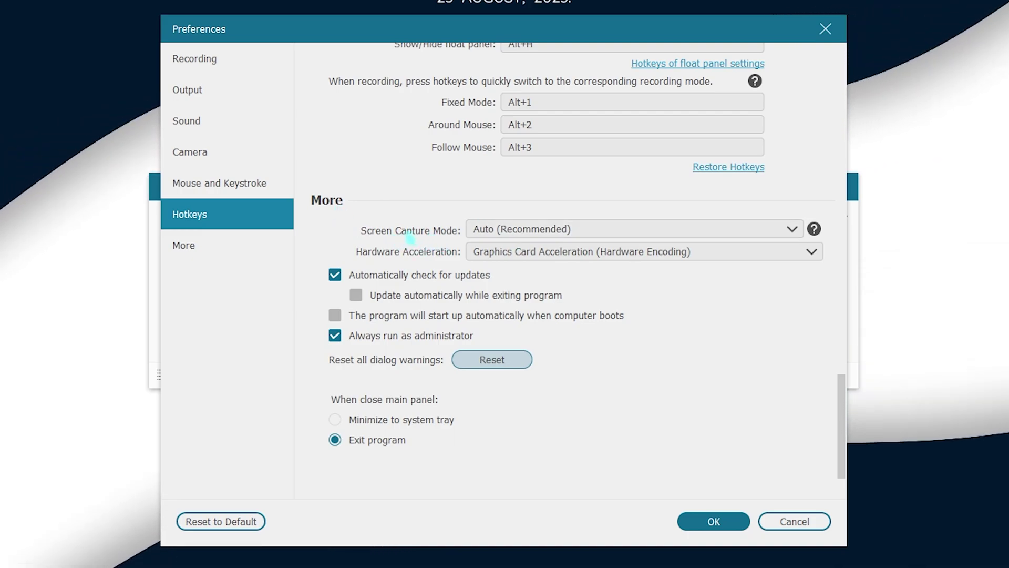
left_click(483, 232)
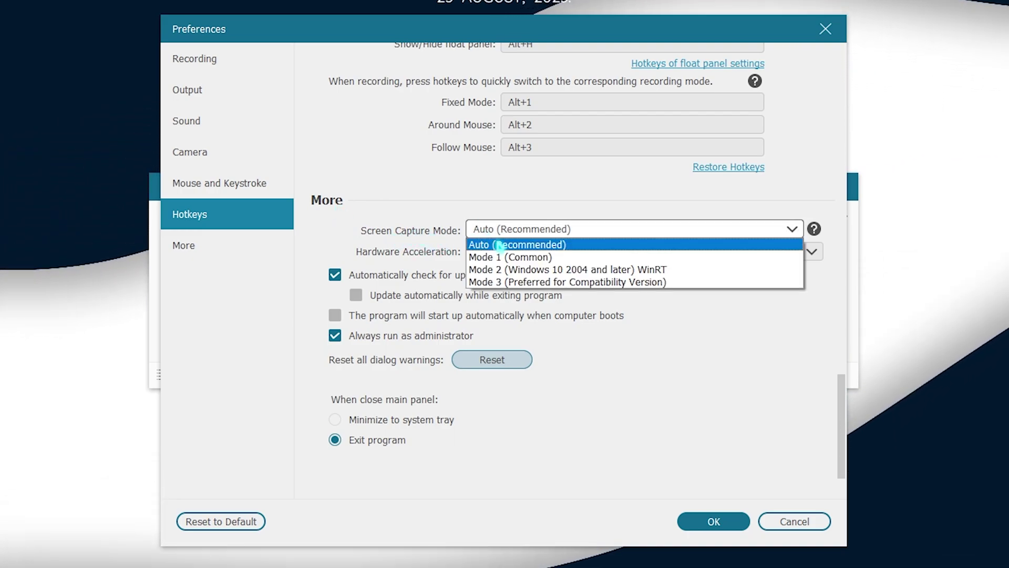
left_click(491, 244)
left_click(552, 255)
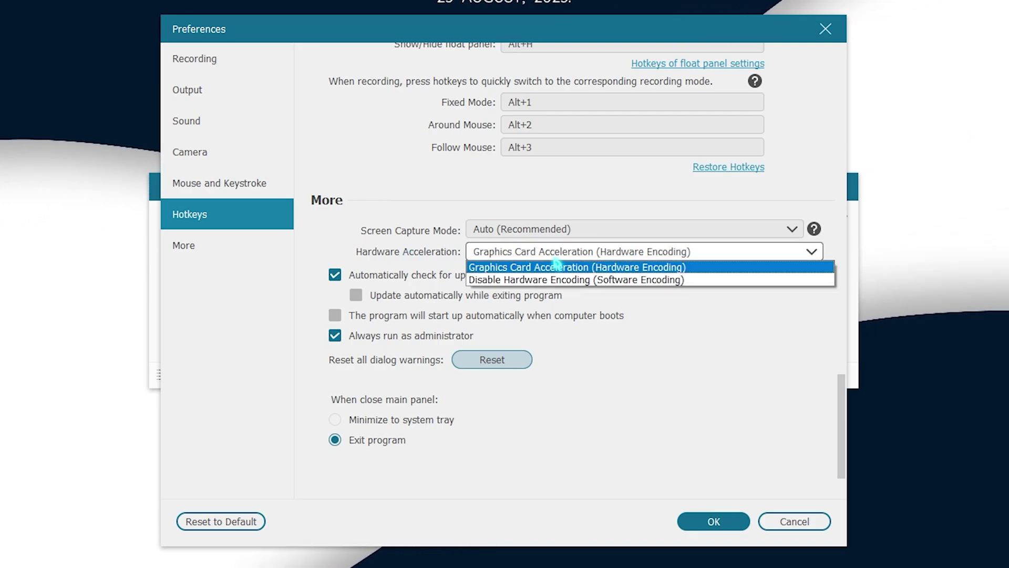
left_click(544, 269)
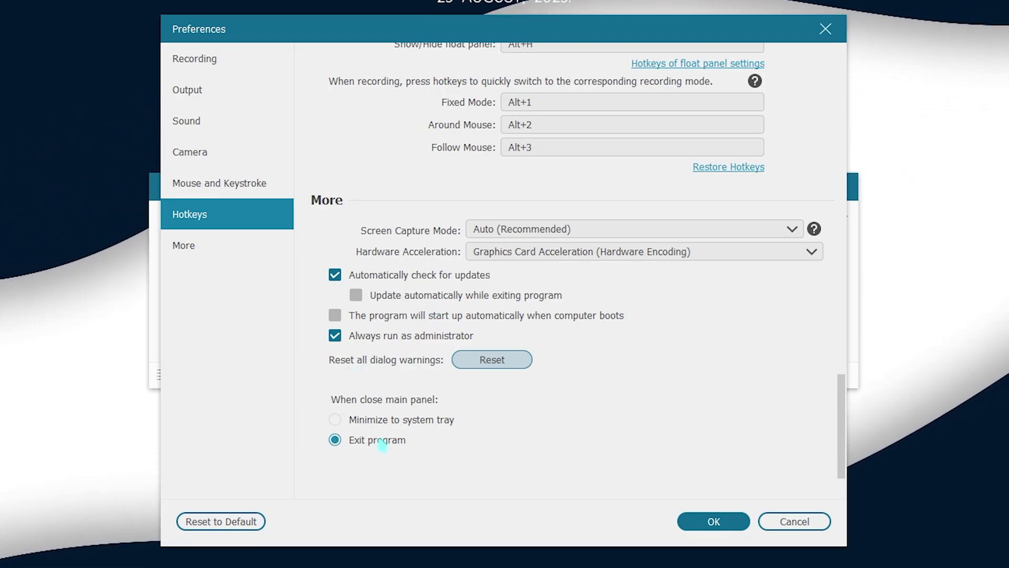
Save the preferences with OK and return to the home recorder mode choices.
left_click(707, 521)
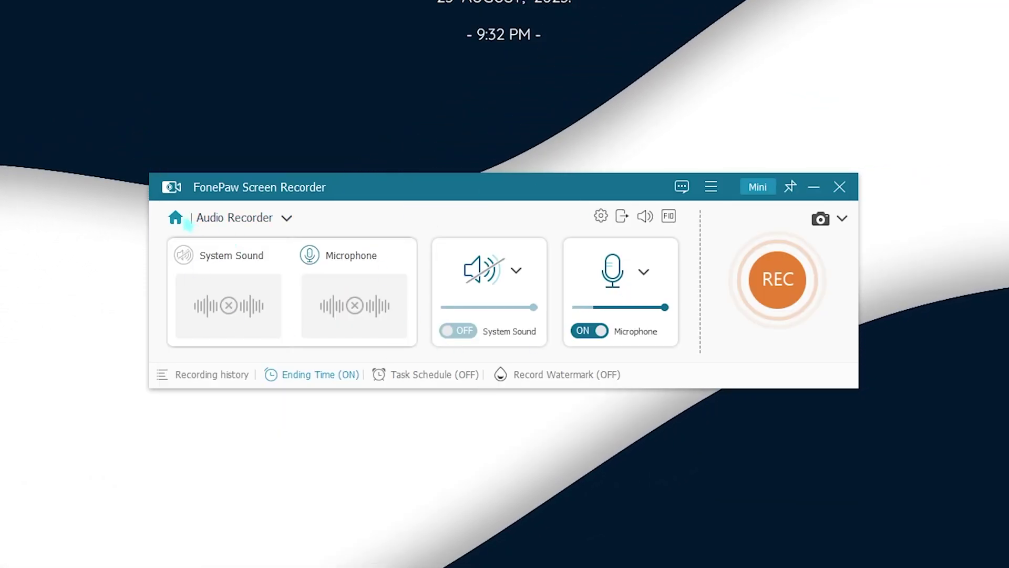
left_click(169, 218)
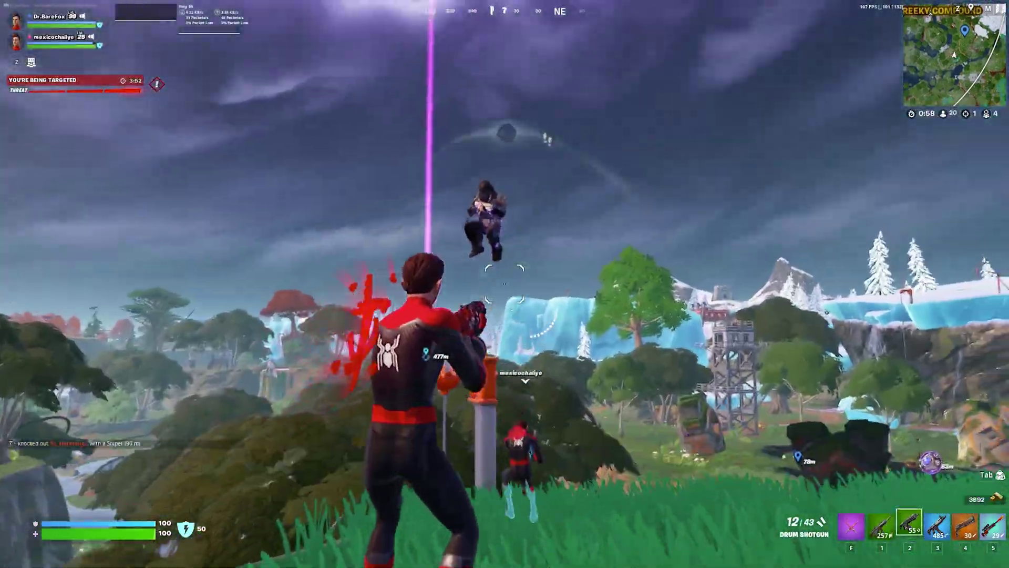
Eliminate the hilltop enemy with the SMG and drum shotgun, reload, then switch to the pickaxe.
left_click(505, 284)
left_click(505, 284)
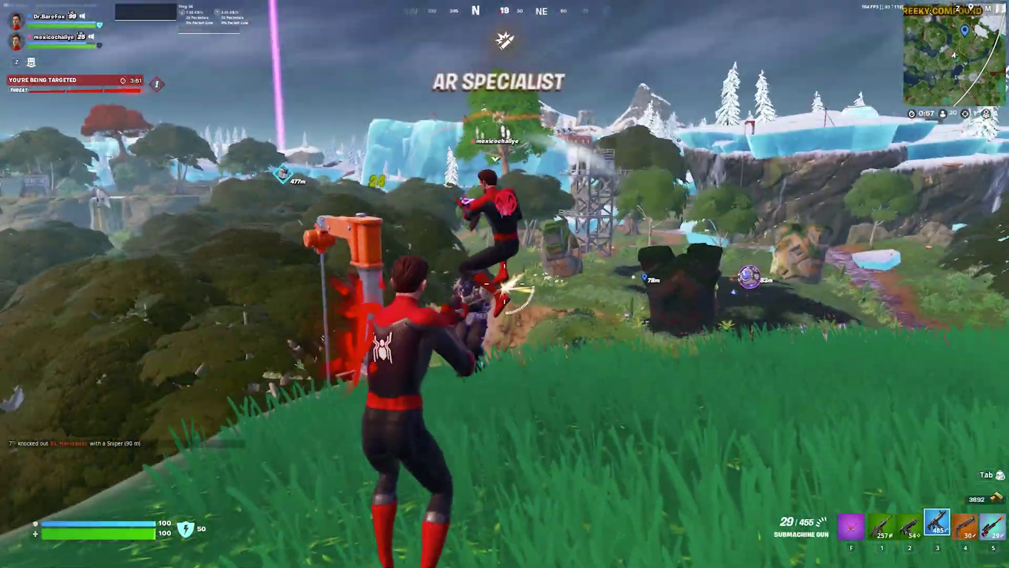
key("2")
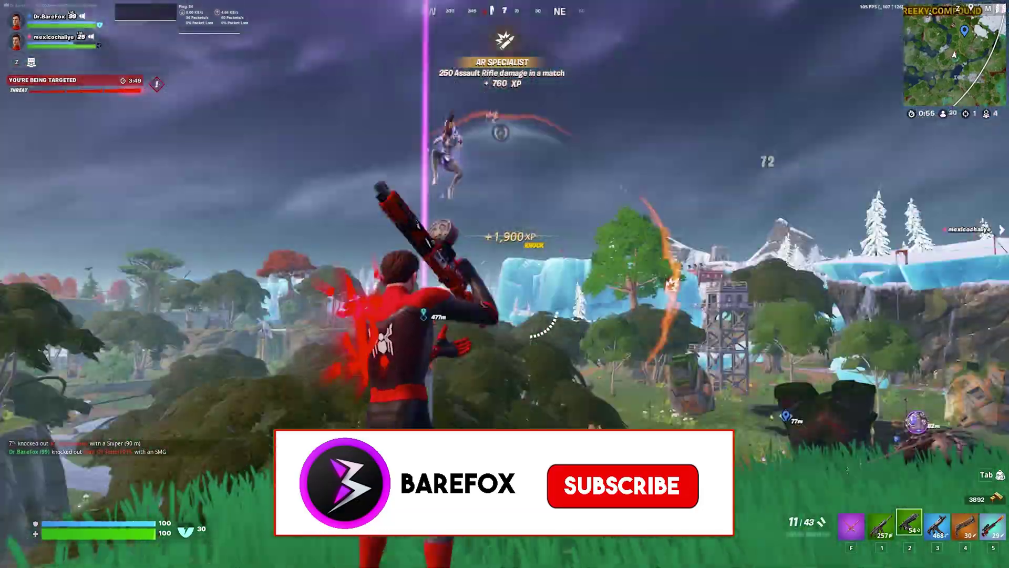
left_click(504, 284)
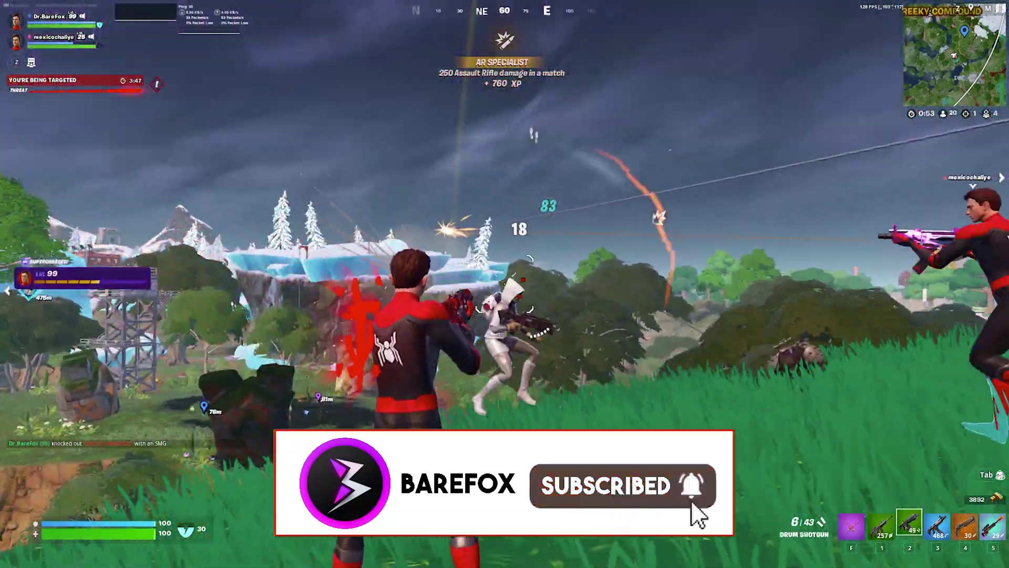
left_click(504, 284)
left_click(505, 283)
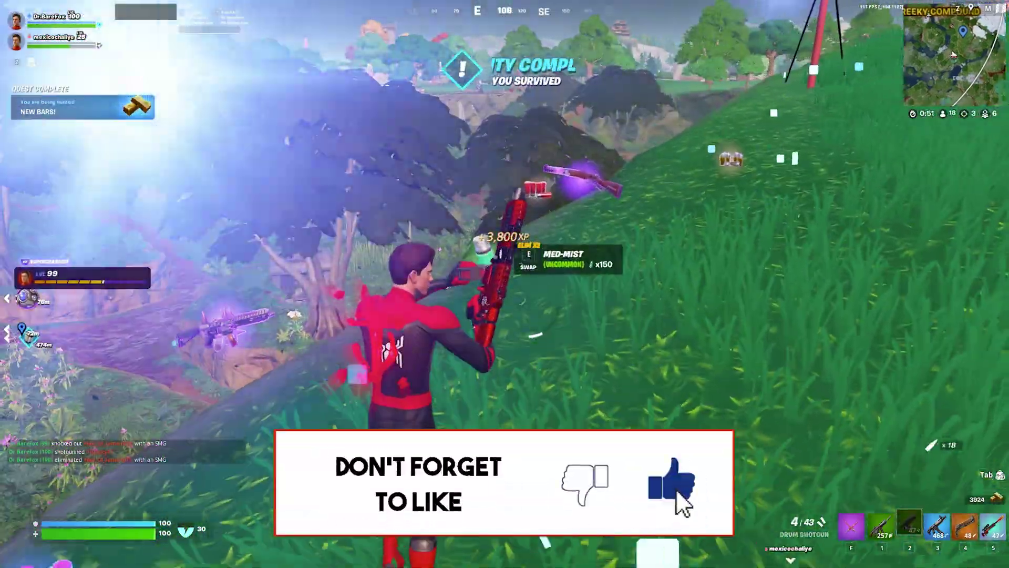
key("r")
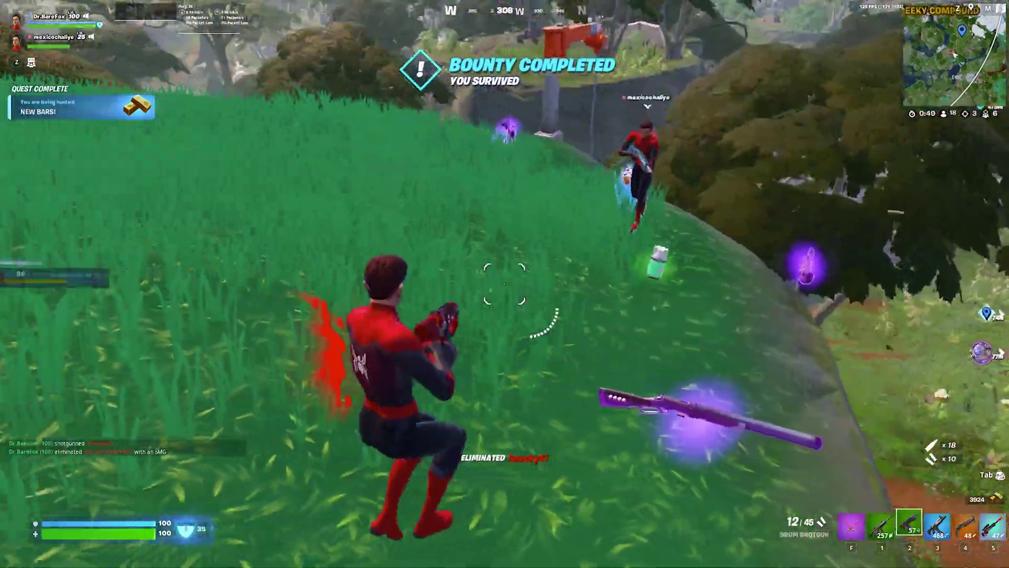
key("f")
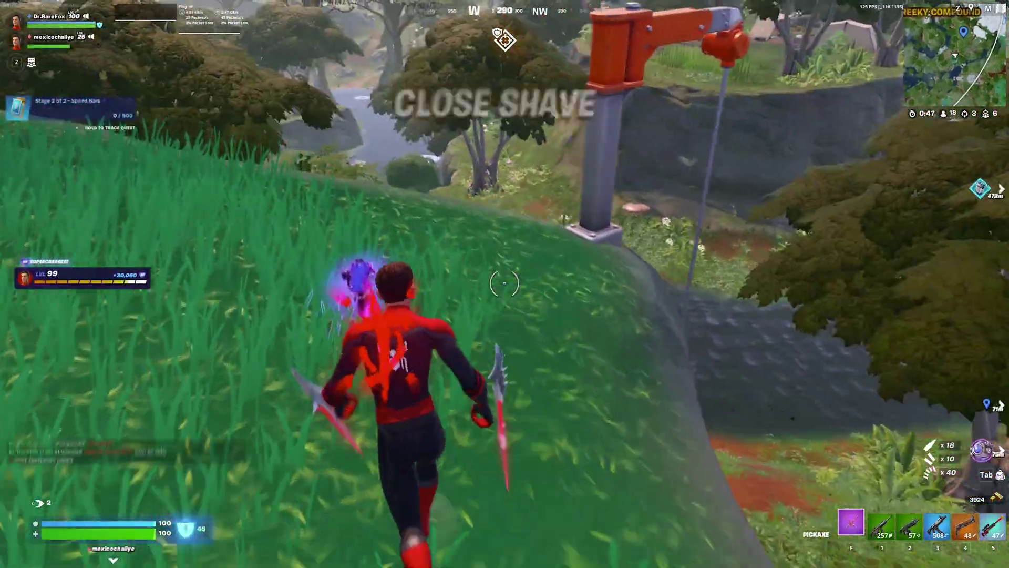